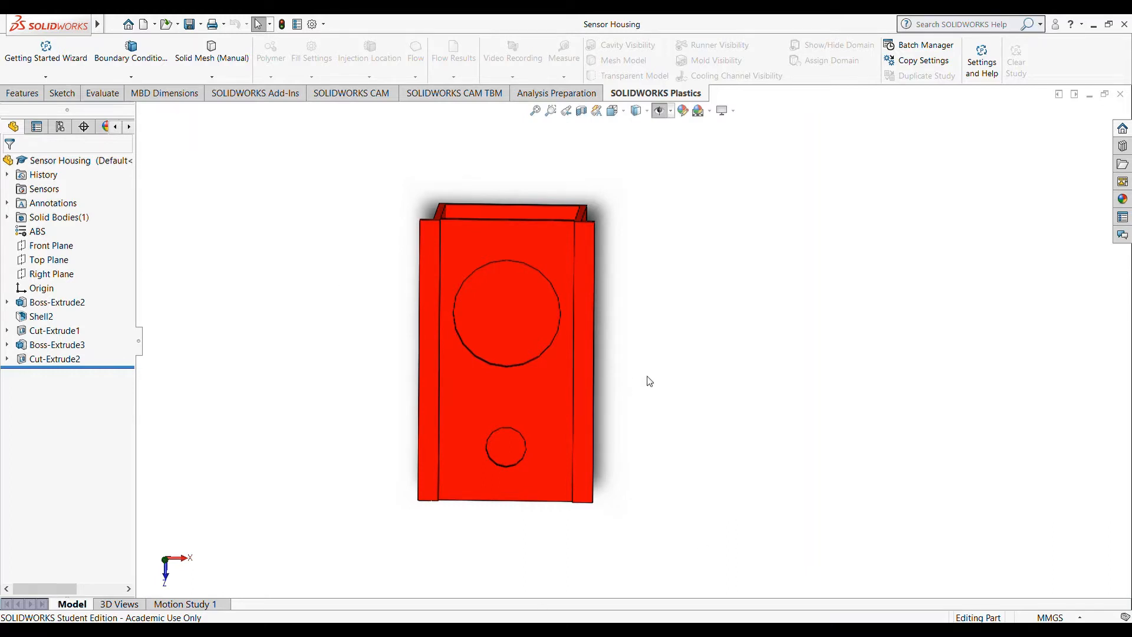
Examine the sensor housing's front openings, side rails and open end from several angles
middle_drag(647, 381, 626, 372)
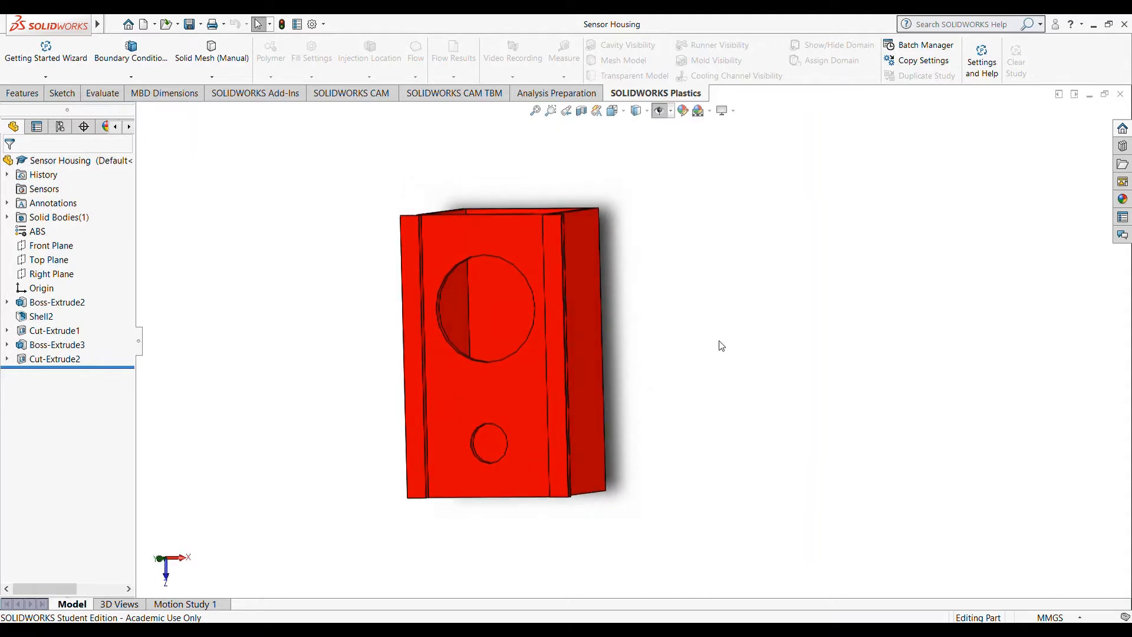
middle_drag(722, 346, 620, 450)
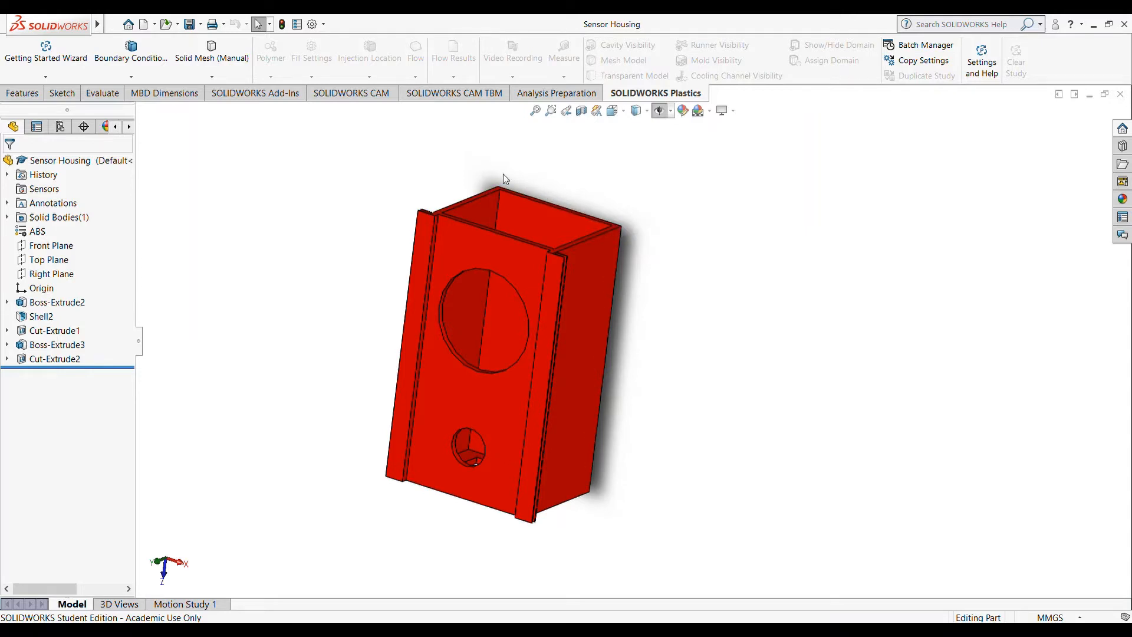
middle_drag(652, 392, 563, 281)
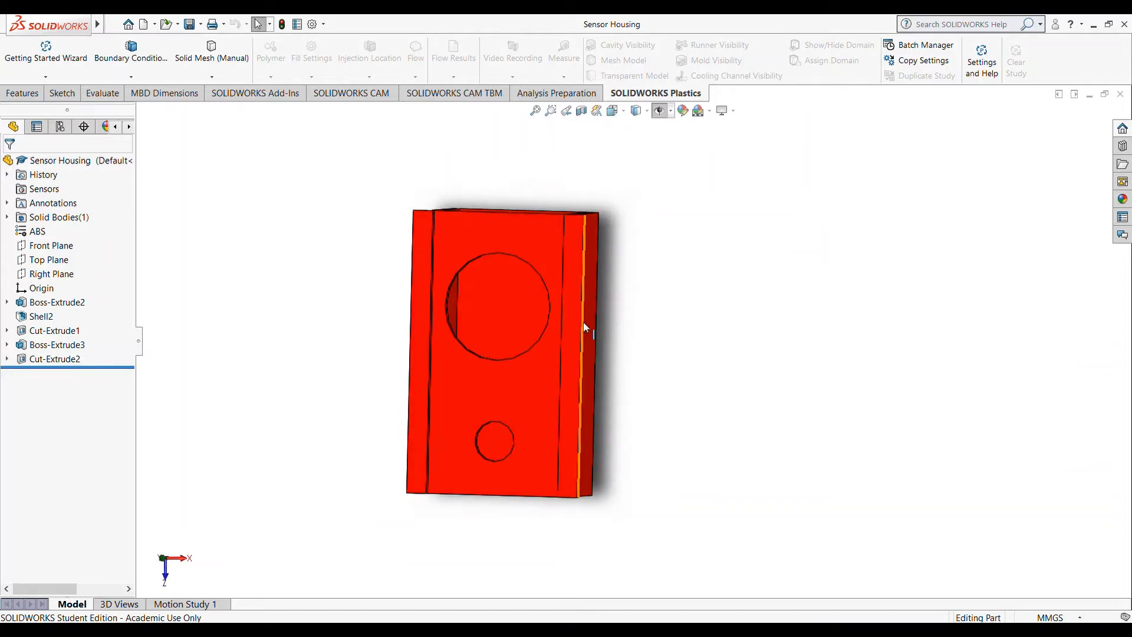
middle_drag(627, 230, 572, 275)
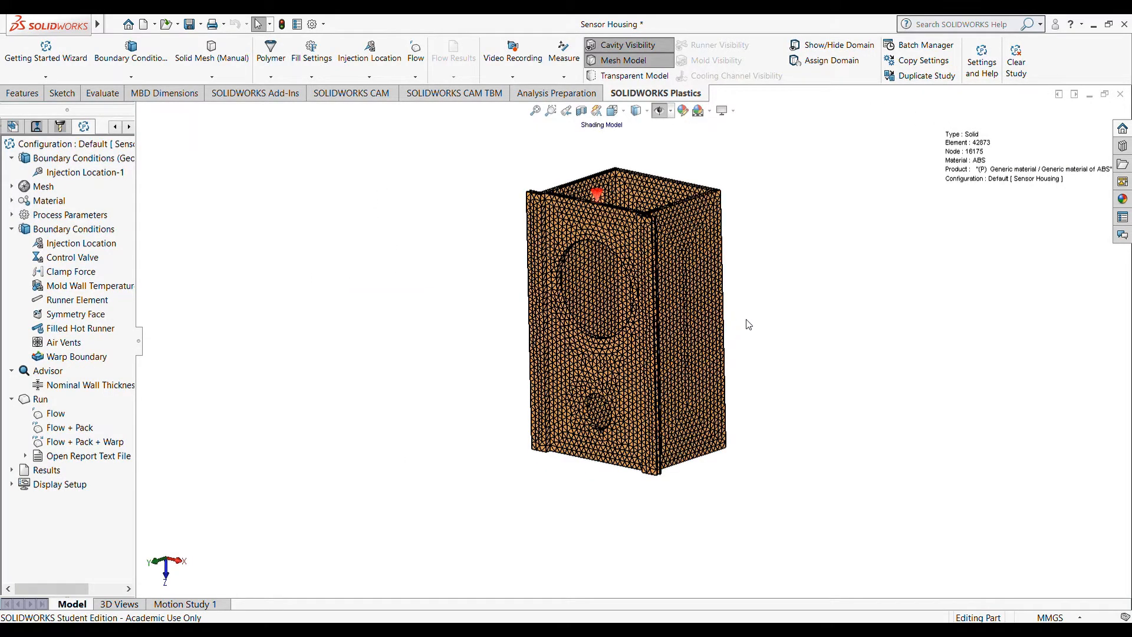
Examine the housing's solid mesh around the injection location, the open end and the side rails
middle_drag(747, 323, 772, 277)
scroll(507, 195, down, 6)
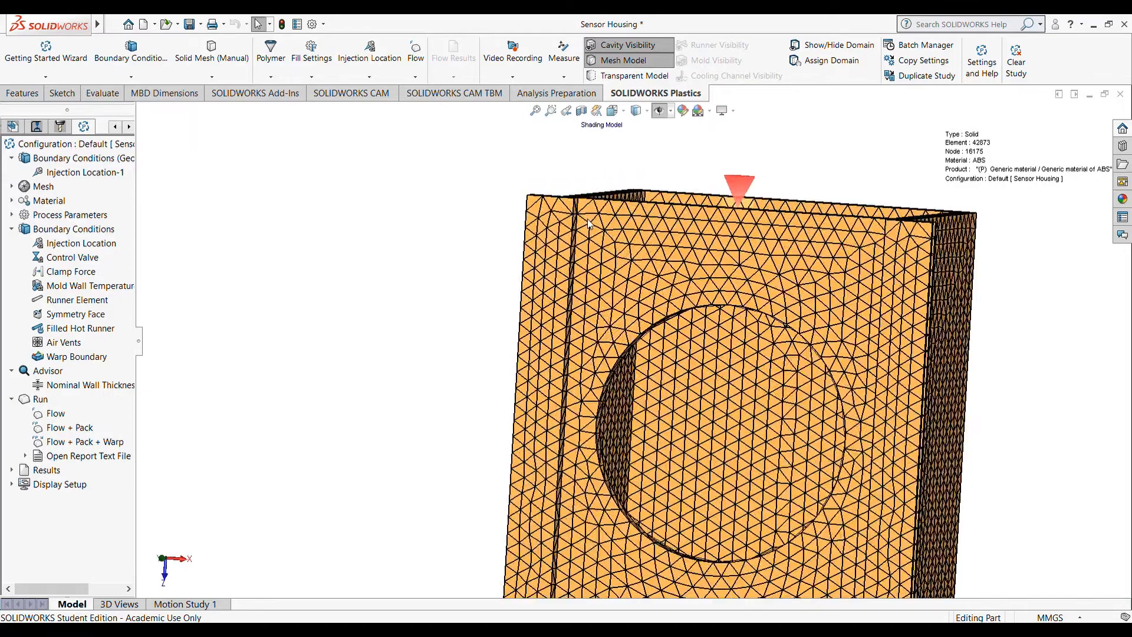
middle_drag(571, 240, 579, 279)
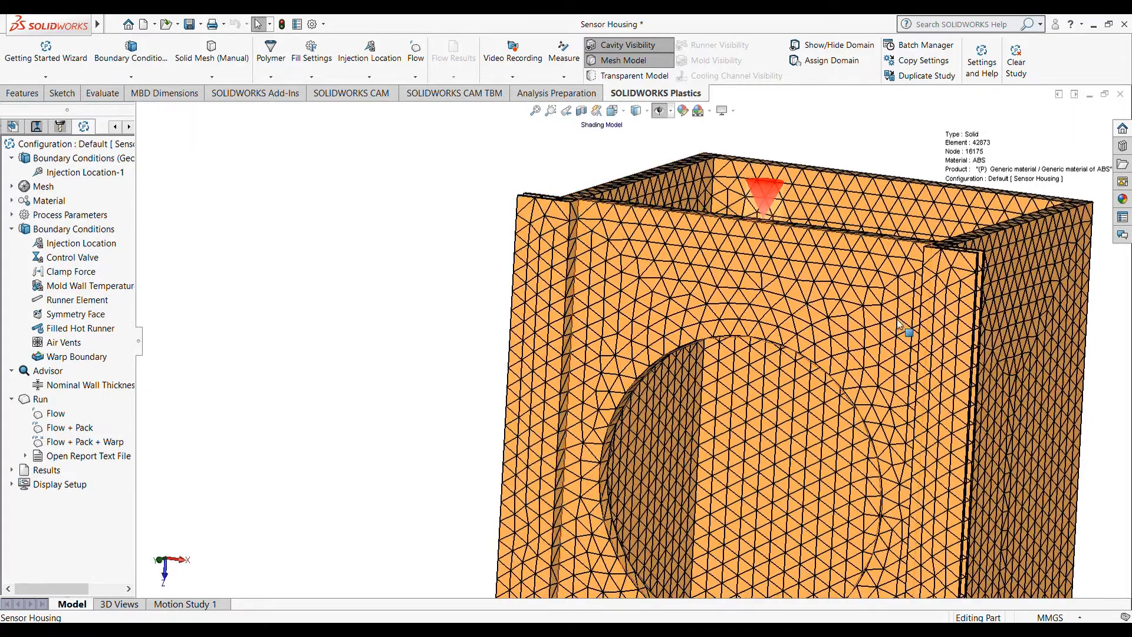
scroll(906, 325, up, 3)
mouse_move(918, 314)
middle_down()
mouse_move(885, 366)
mouse_move(788, 449)
mouse_move(773, 478)
mouse_move(761, 470)
mouse_move(784, 380)
middle_up()
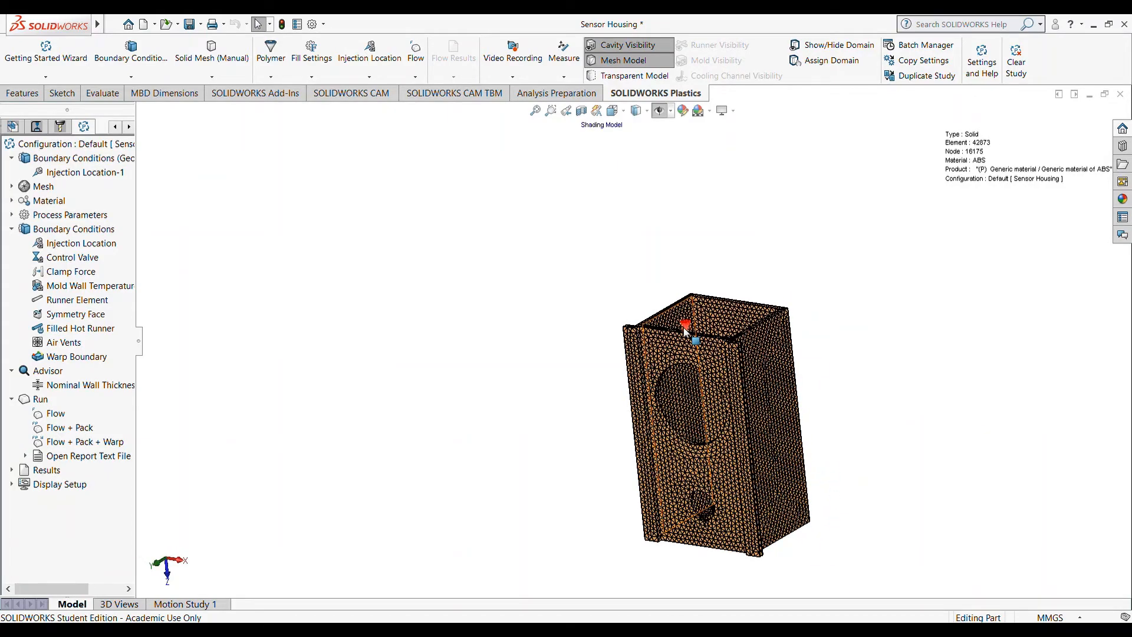
scroll(688, 347, down, 5)
scroll(684, 347, down, 1)
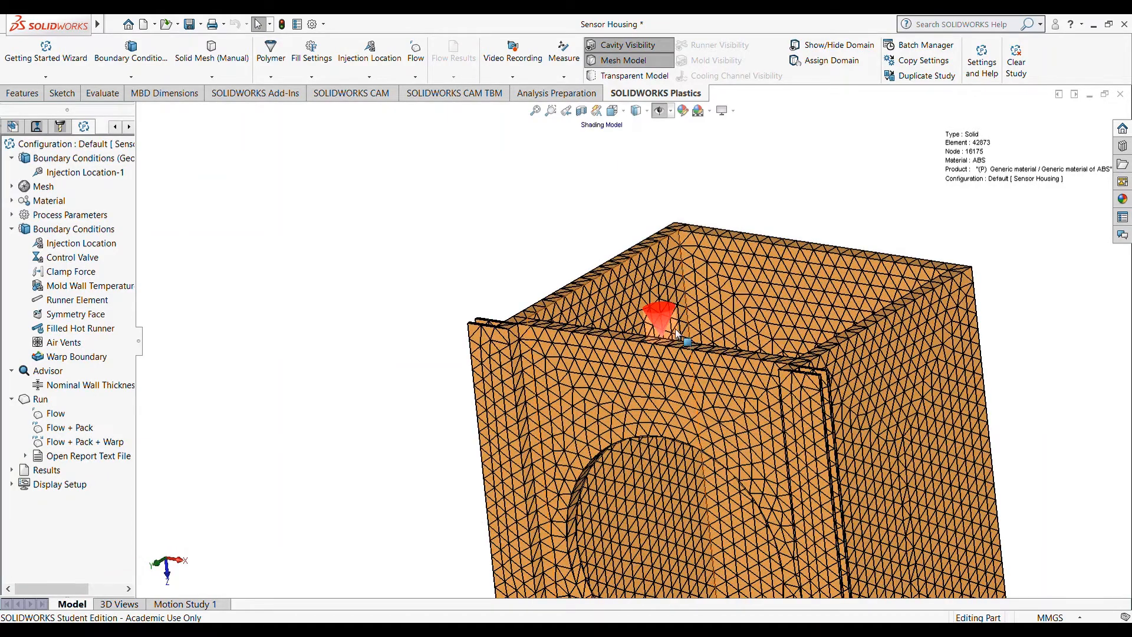
scroll(725, 400, up, 1)
scroll(726, 399, up, 4)
Examine the solid mesh on the housing's side wall and around the two circular front openings
middle_drag(725, 400, 779, 378)
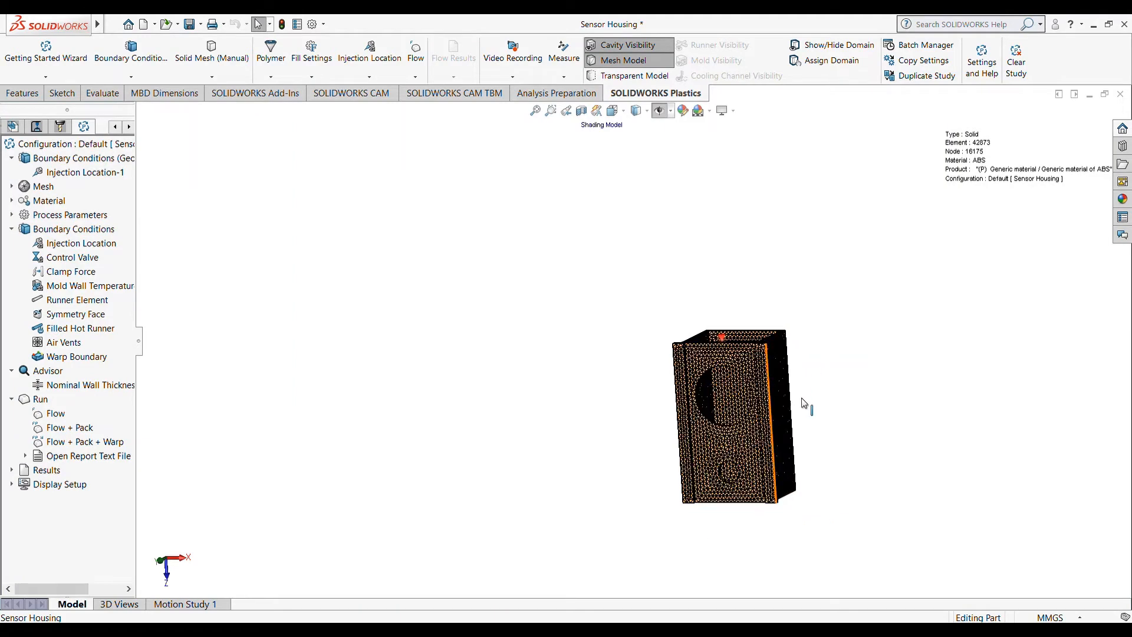
scroll(804, 400, up, 1)
middle_drag(805, 436, 707, 407)
scroll(761, 335, down, 3)
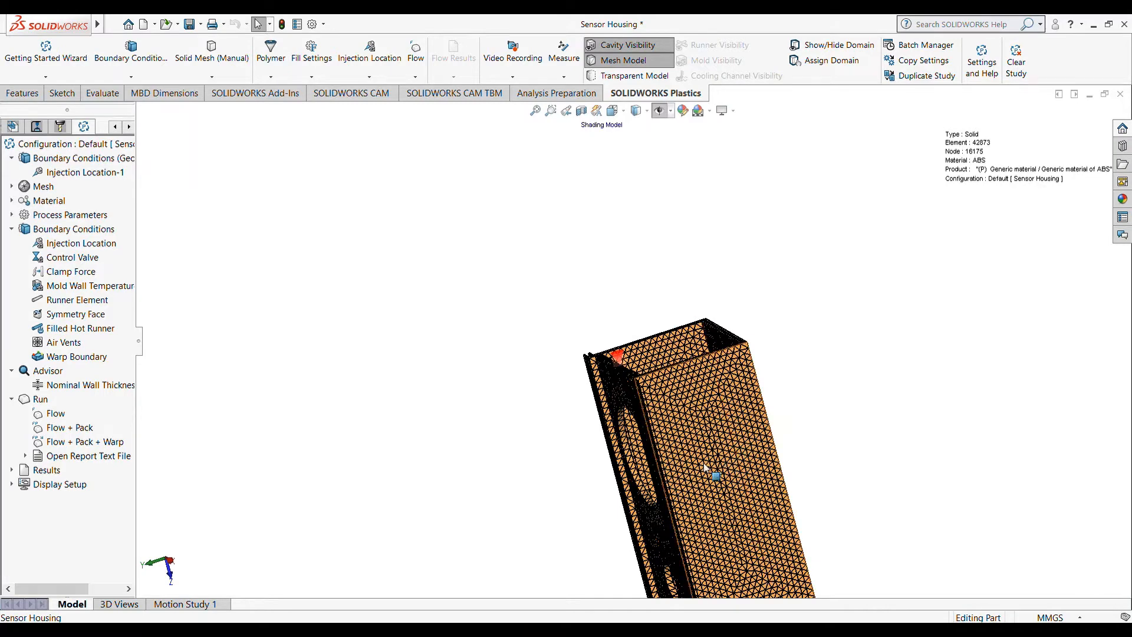
middle_drag(726, 462, 675, 496)
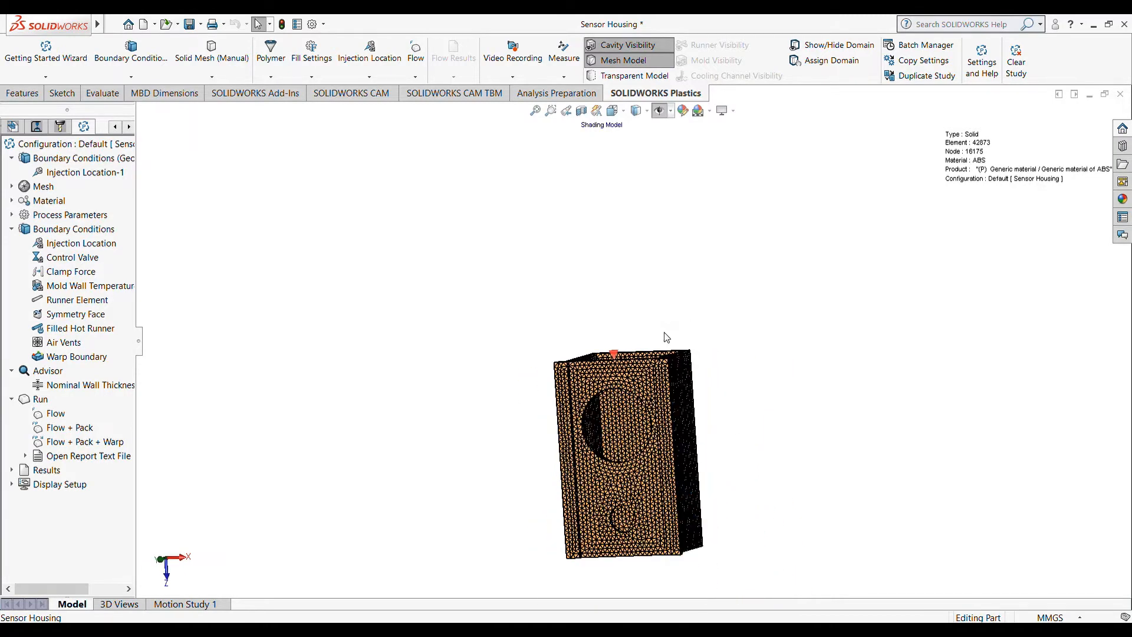
scroll(608, 416, down, 2)
scroll(610, 413, down, 3)
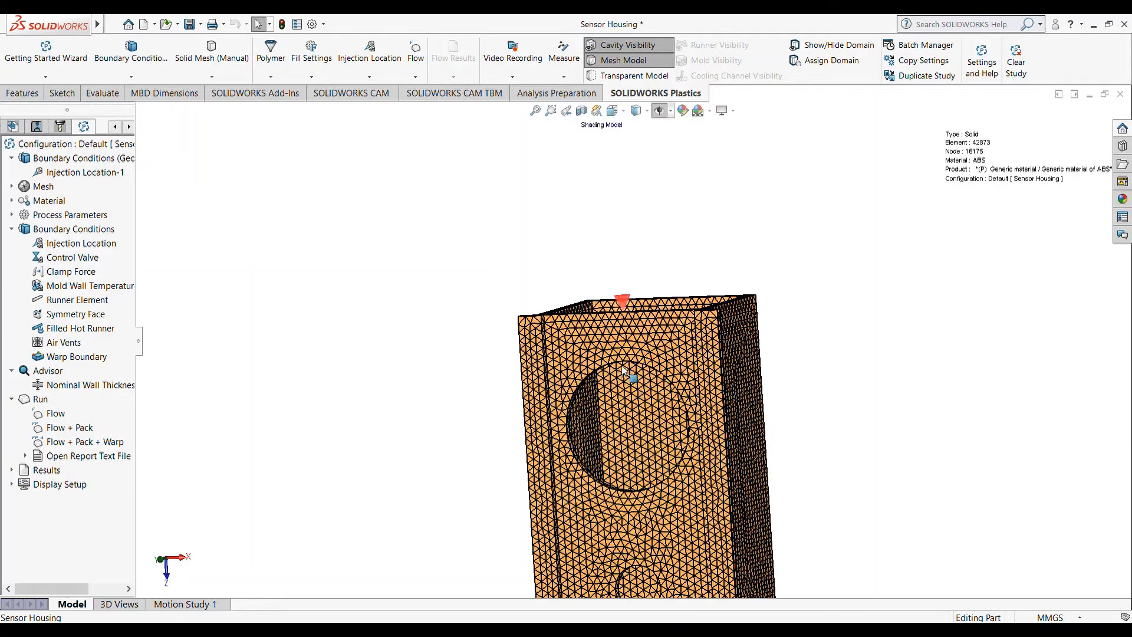
scroll(696, 439, down, 1)
scroll(654, 516, up, 3)
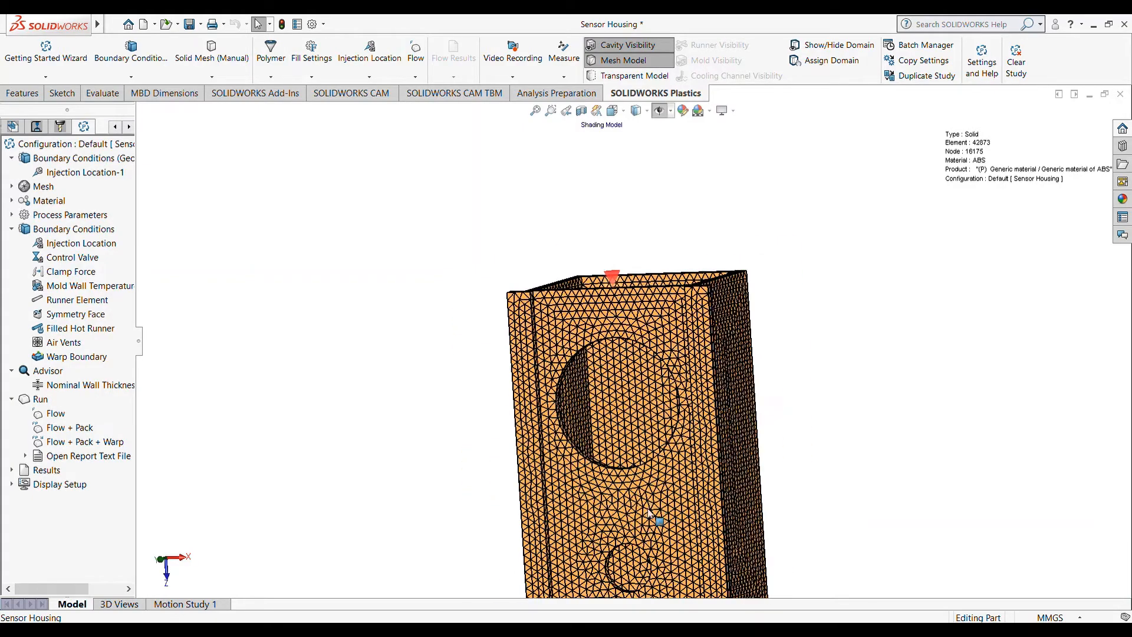
middle_drag(721, 455, 614, 430)
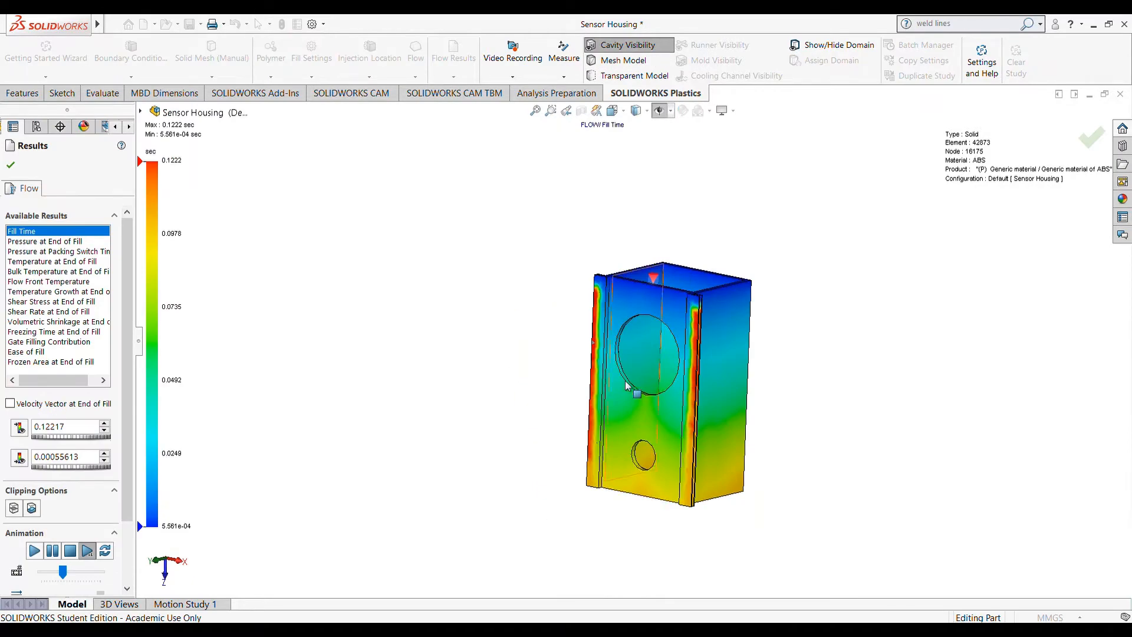
Examine the Fill Time result on the housing, focusing on the thin side rails and the front openings
middle_drag(730, 385, 725, 360)
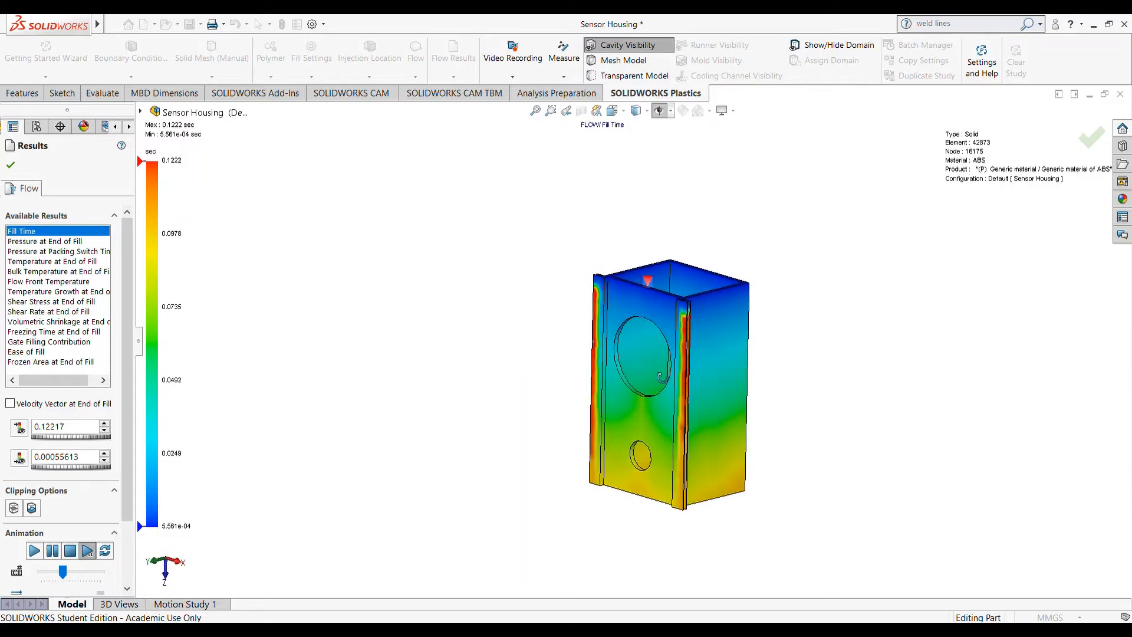
scroll(725, 360, down, 5)
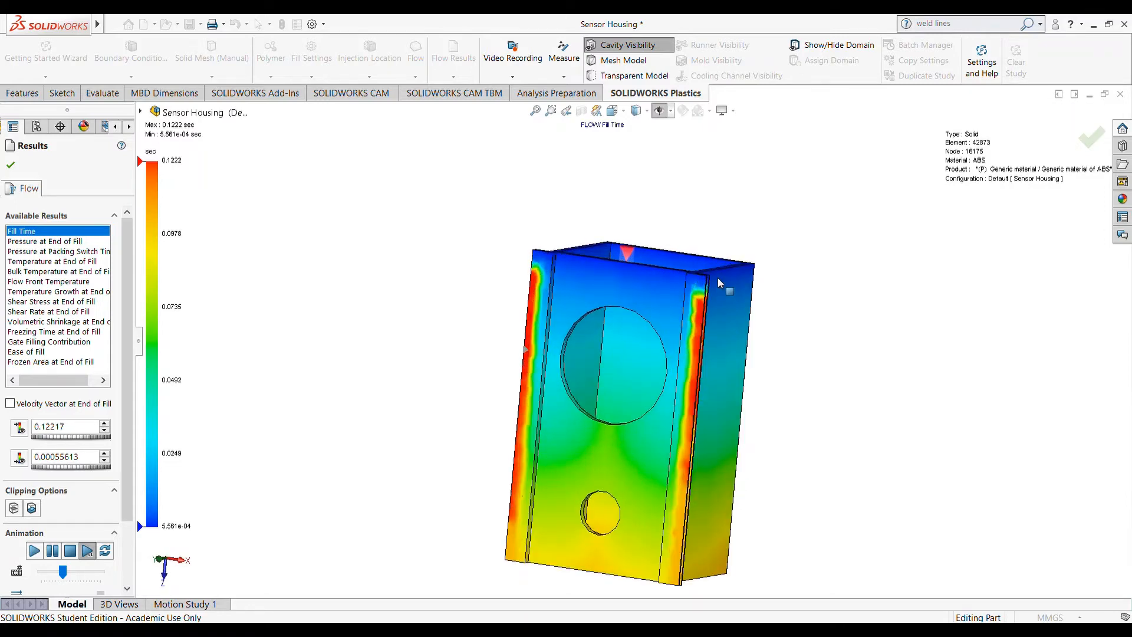
scroll(677, 456, up, 1)
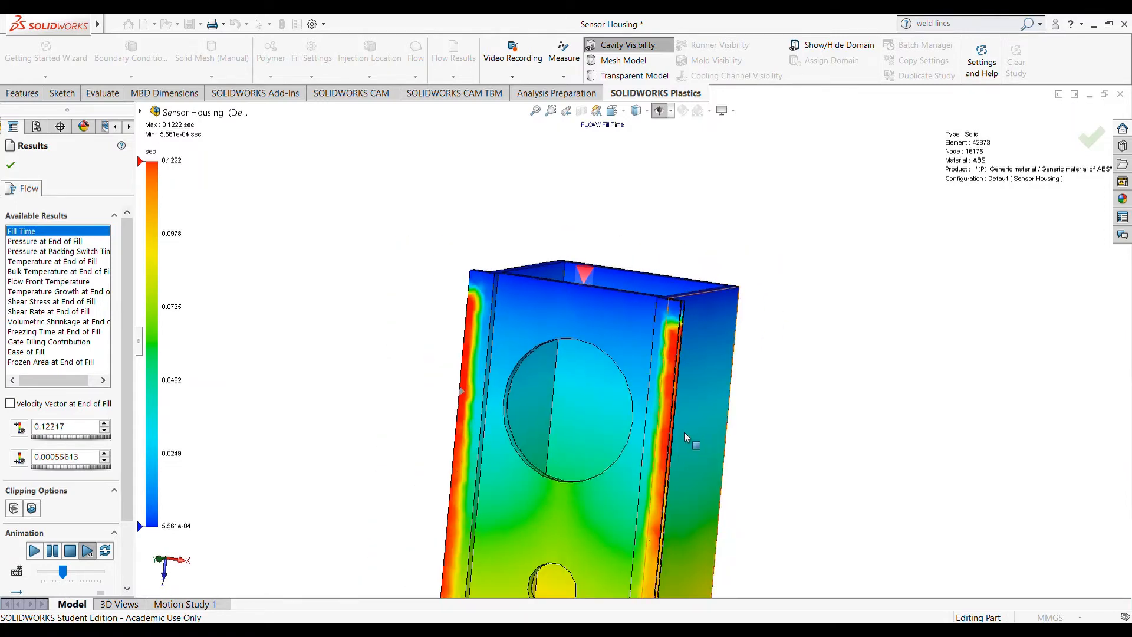
middle_drag(685, 434, 723, 386)
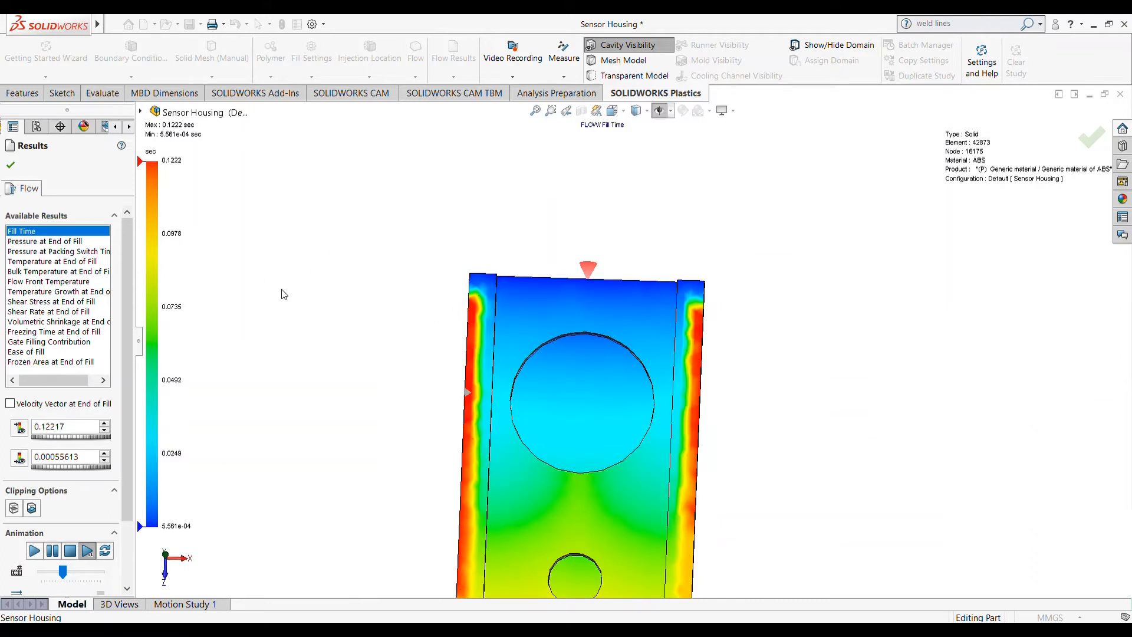
scroll(415, 440, down, 5)
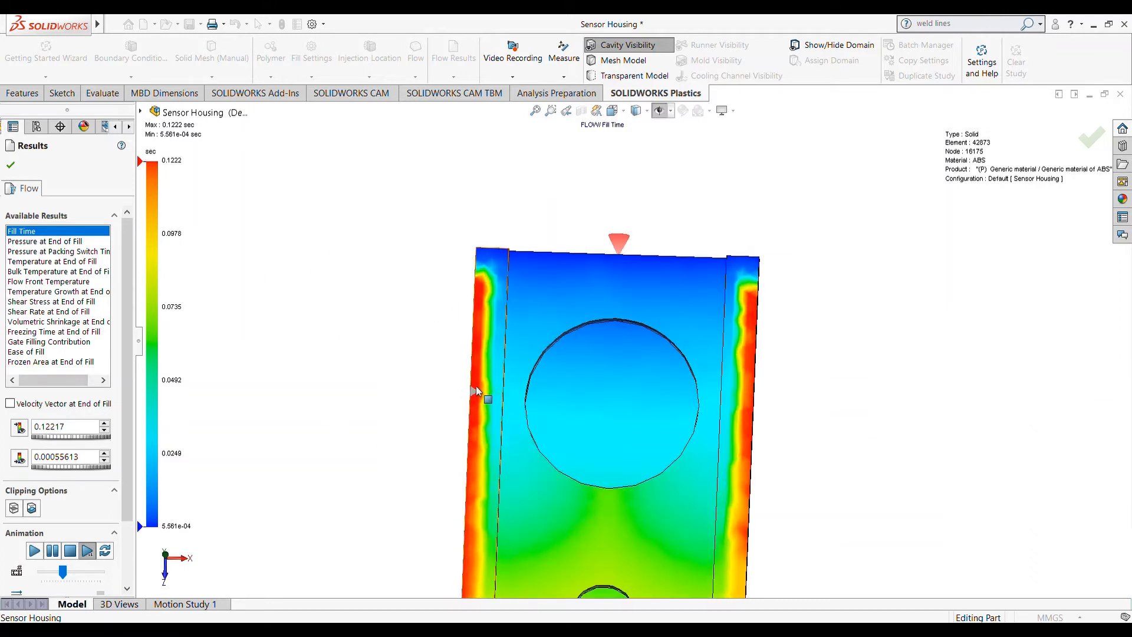
middle_drag(483, 411, 478, 362)
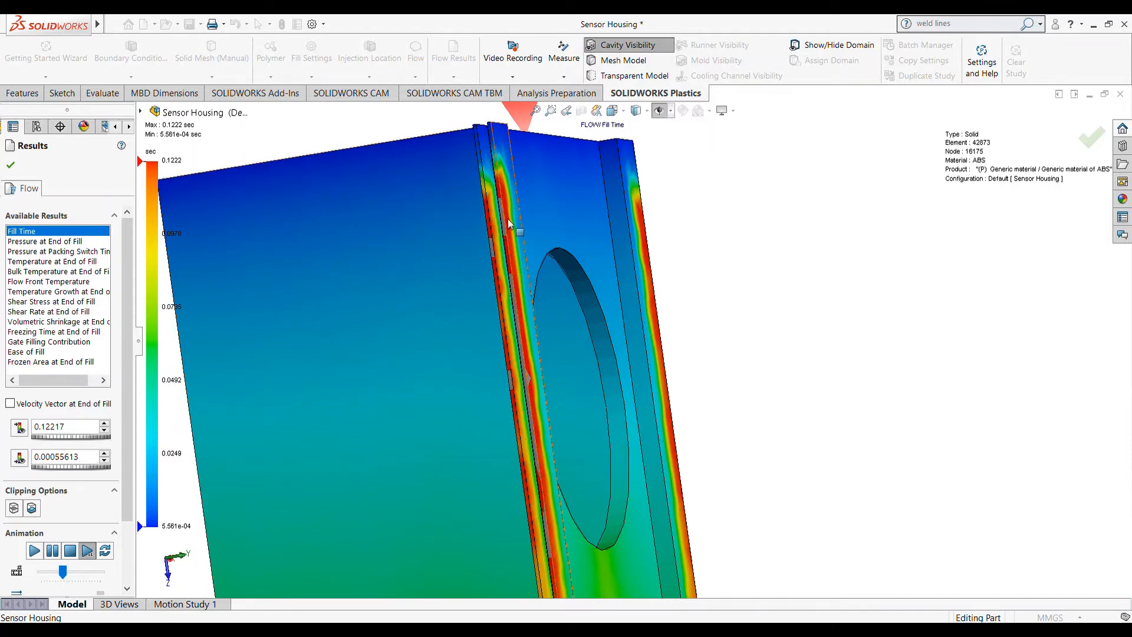
mouse_move(614, 346)
middle_down()
mouse_move(480, 430)
mouse_move(646, 224)
mouse_move(751, 422)
mouse_move(625, 352)
mouse_move(602, 387)
mouse_move(663, 342)
mouse_move(607, 349)
middle_up()
scroll(651, 330, up, 3)
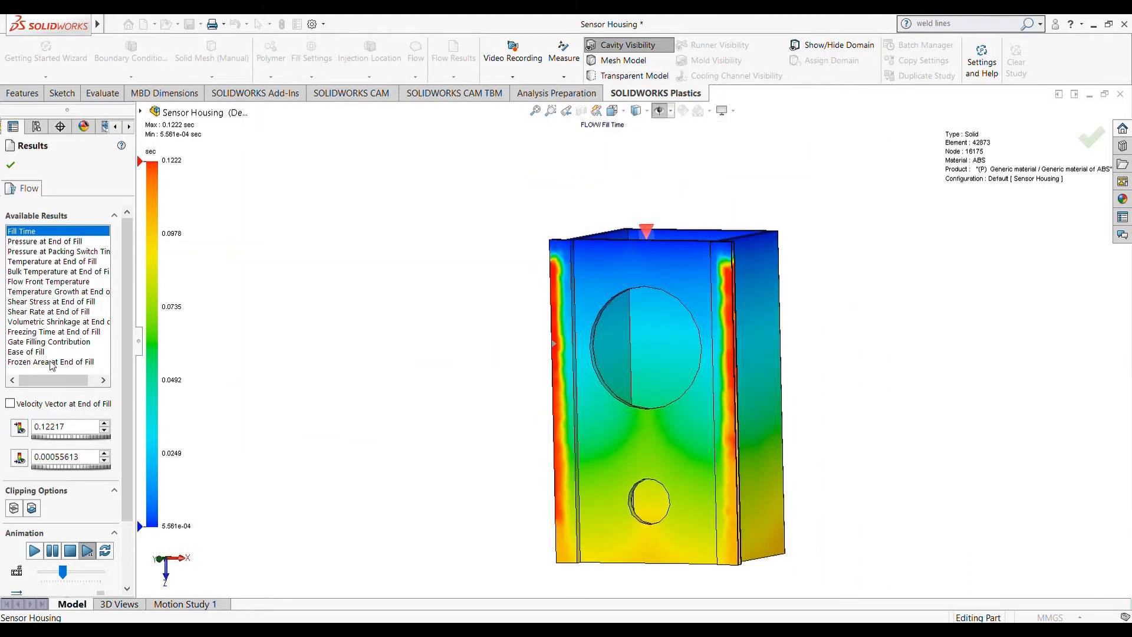
Display the Shear Stress at End of Fill and Volumetric Shrinkage at End of Fill results and inspect each on the housing
click(42, 302)
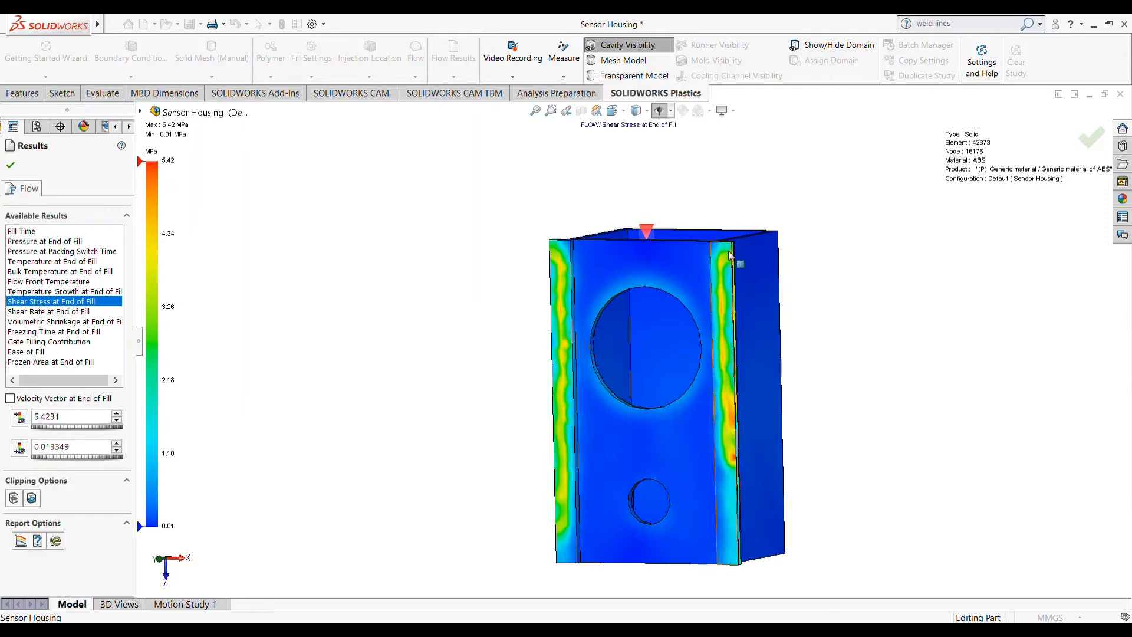
middle_drag(736, 282, 737, 314)
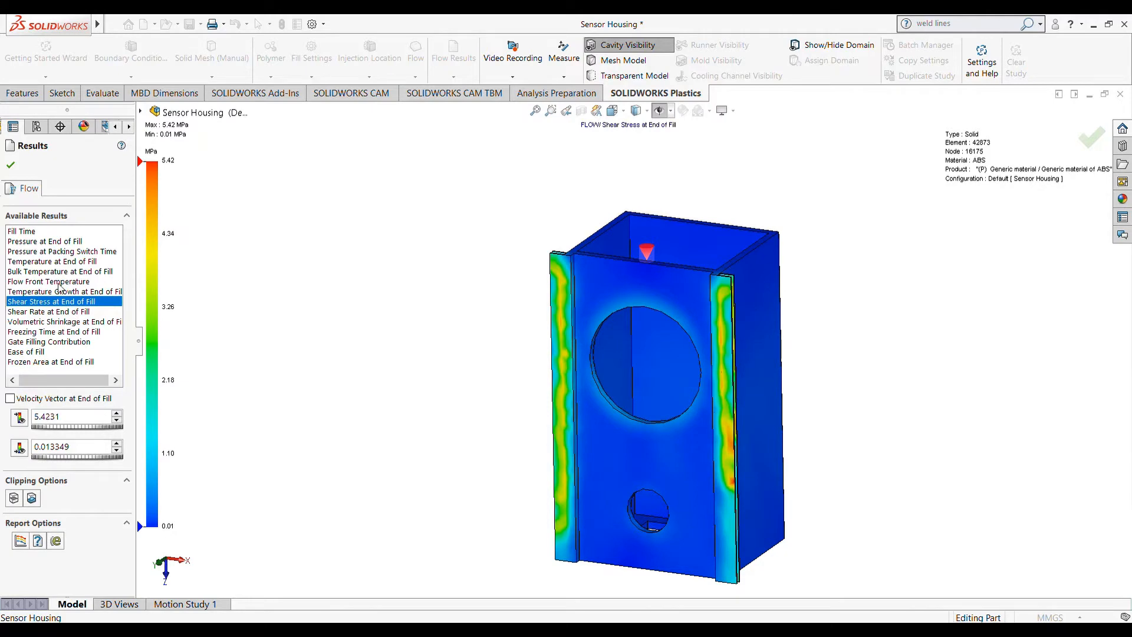
click(51, 322)
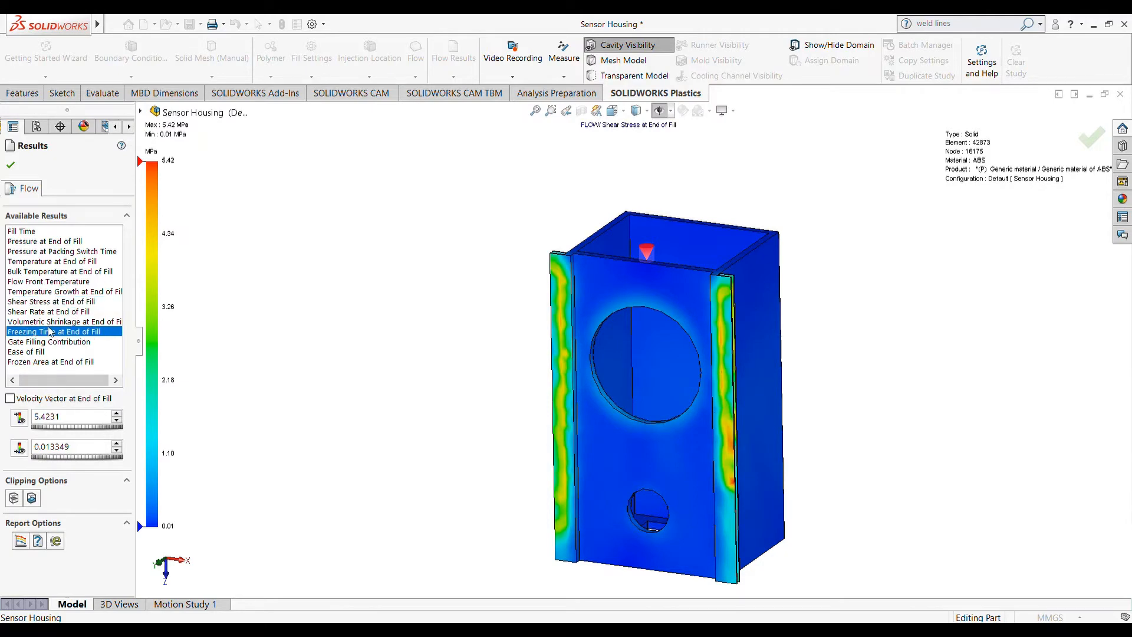
middle_drag(731, 372, 748, 374)
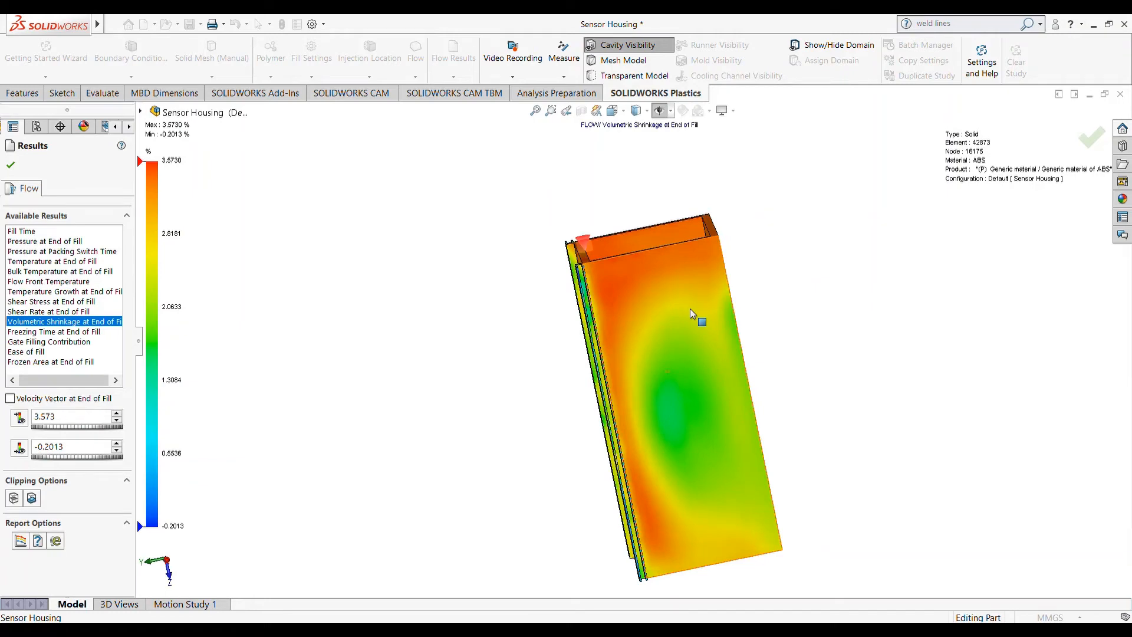
middle_drag(692, 314, 696, 387)
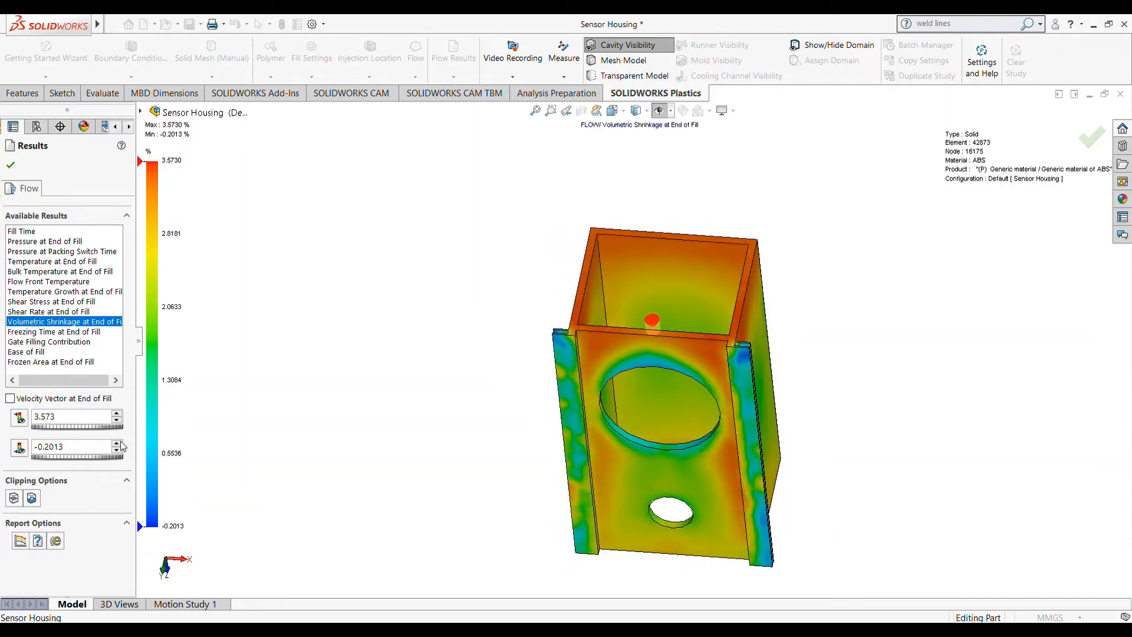
Reopen the flow results and play the Fill Time animation, inspecting the front face and side rails of the housing
click(11, 165)
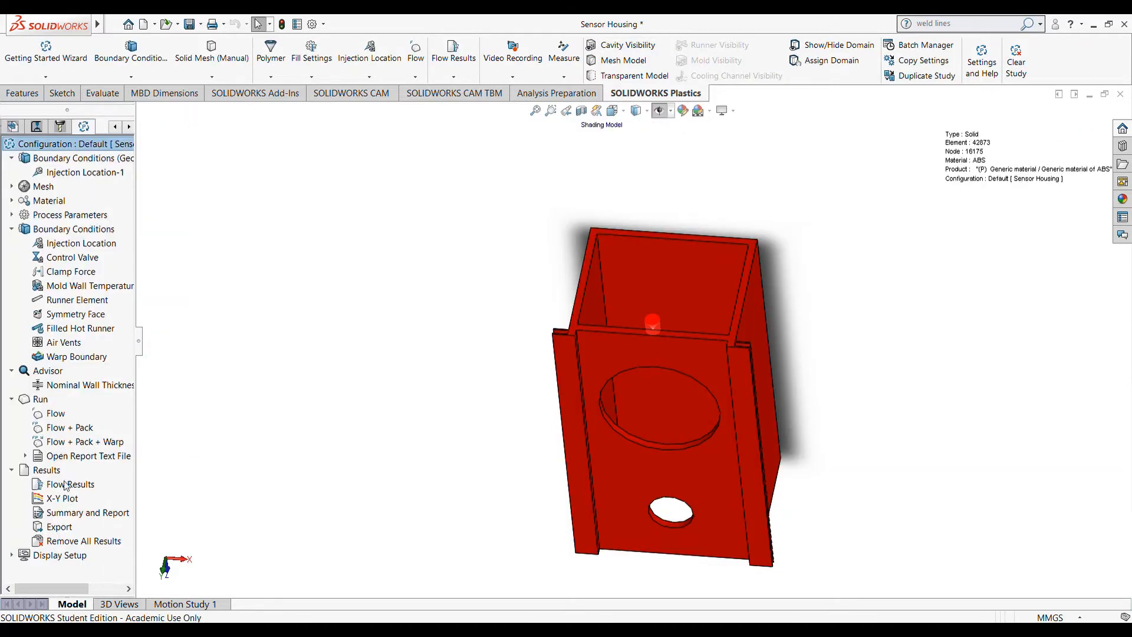
click(66, 485)
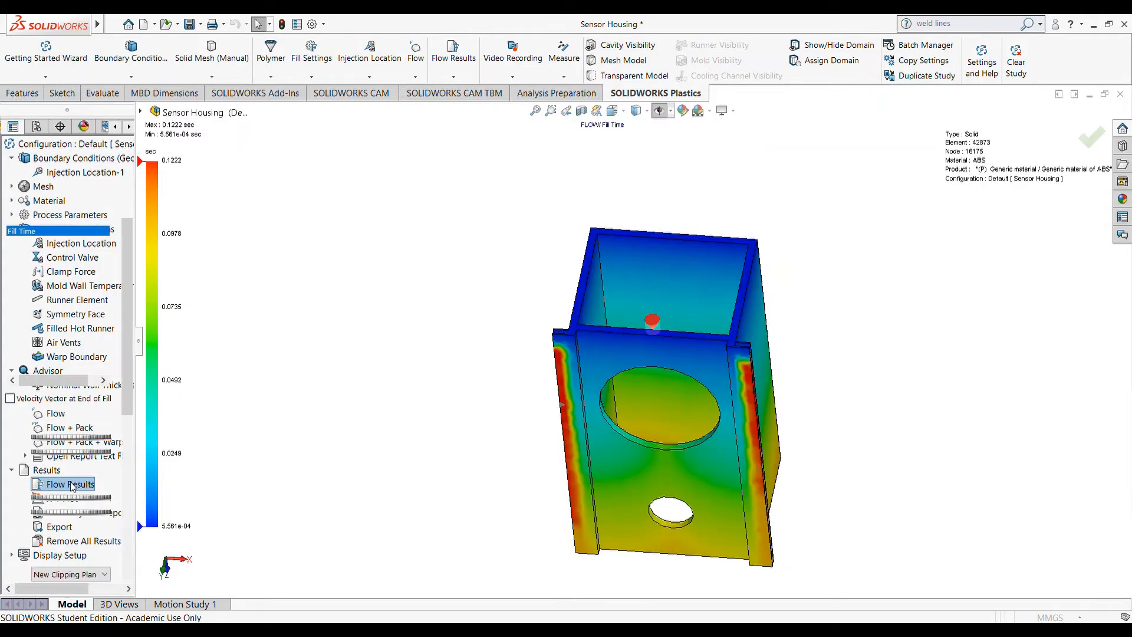
click(33, 553)
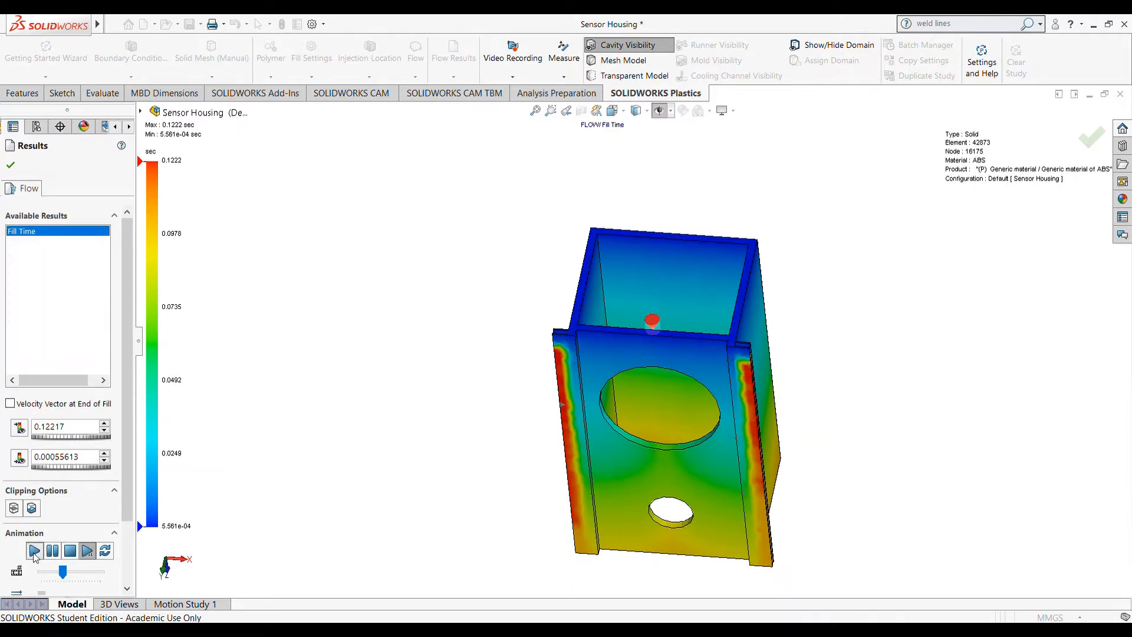
middle_drag(666, 401, 689, 280)
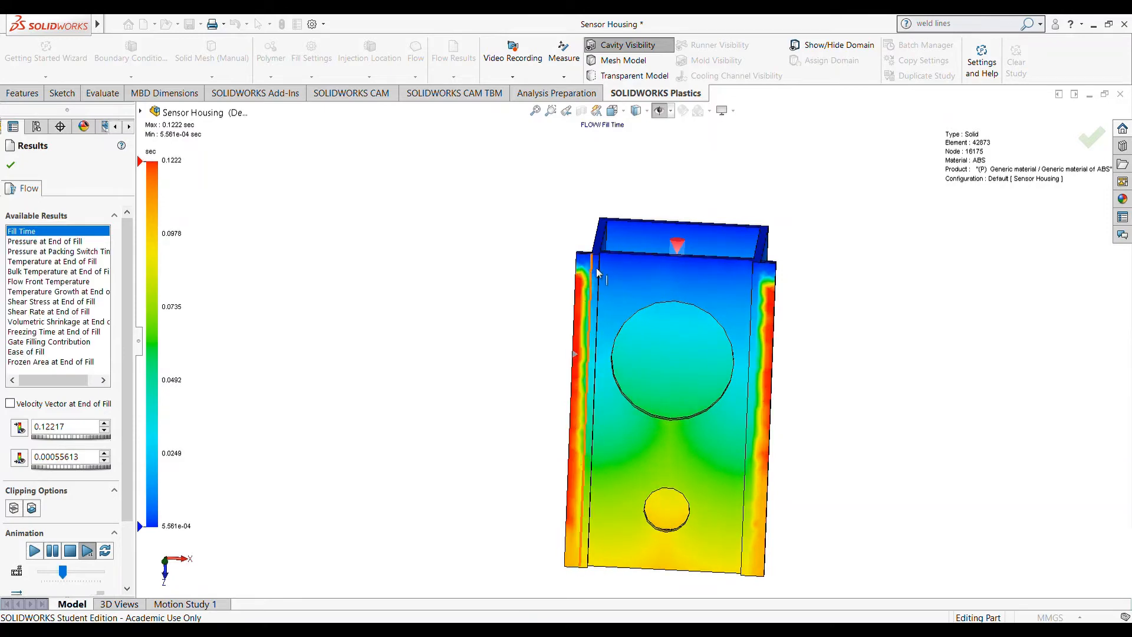
middle_drag(842, 337, 825, 335)
middle_drag(779, 375, 777, 375)
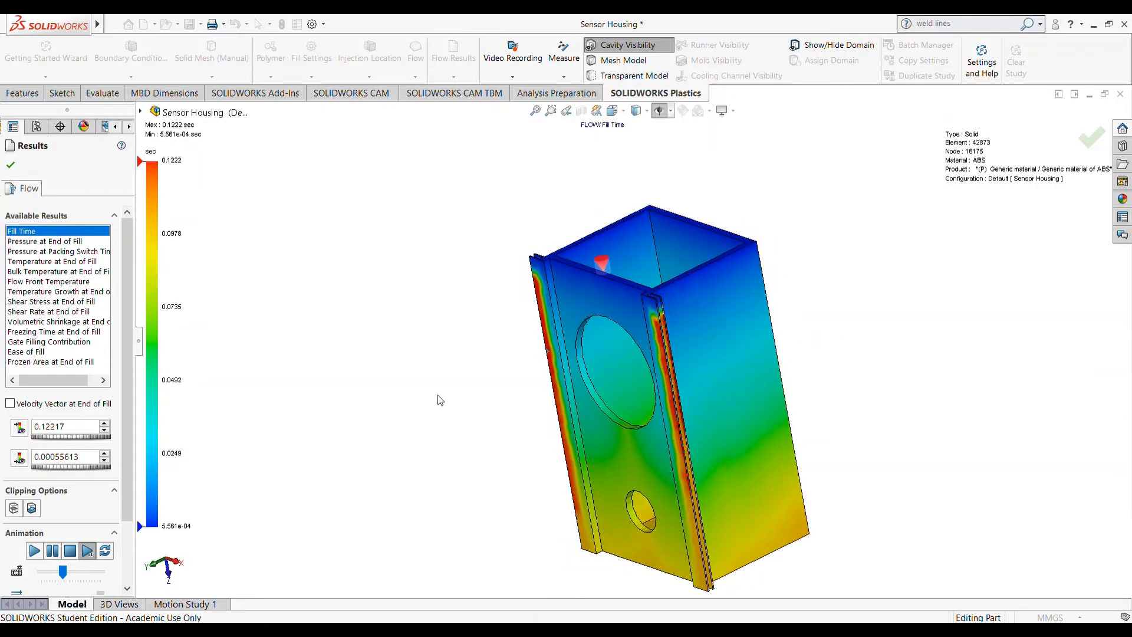
key(ctrl+1)
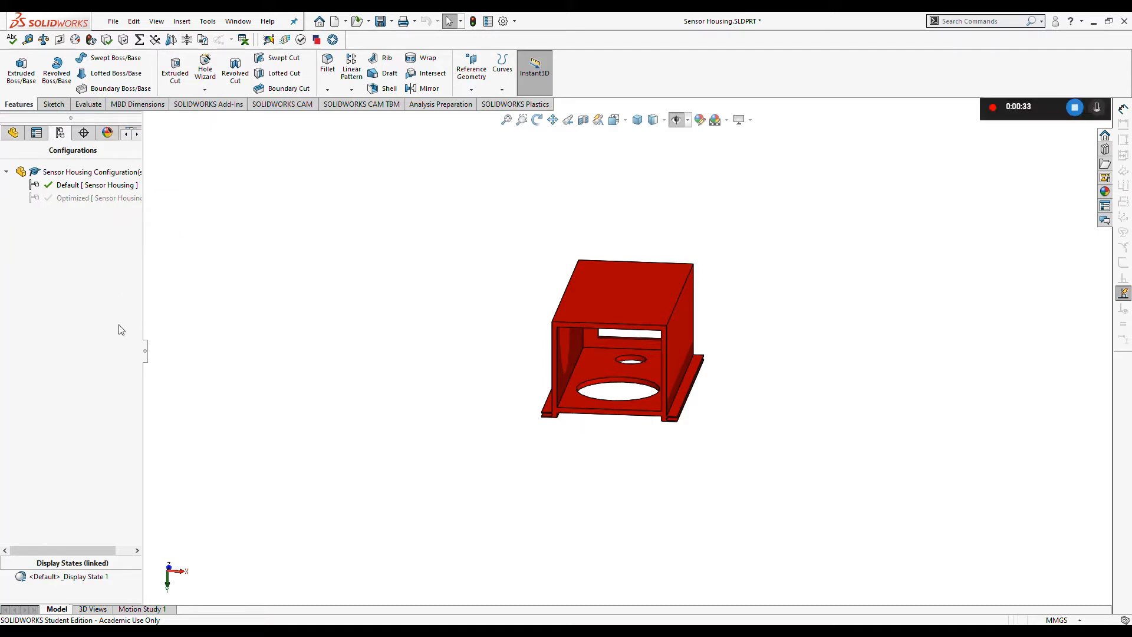
Activate the Optimized configuration of the sensor housing and inspect its rounded edges and side flanges
double_click(109, 198)
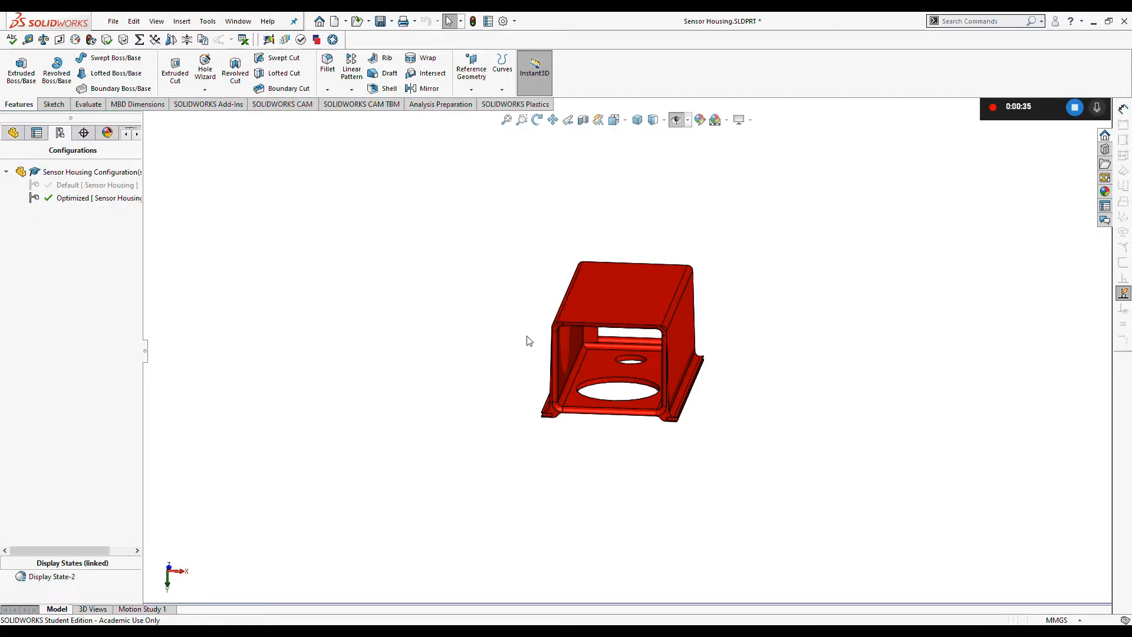
middle_drag(488, 457, 511, 371)
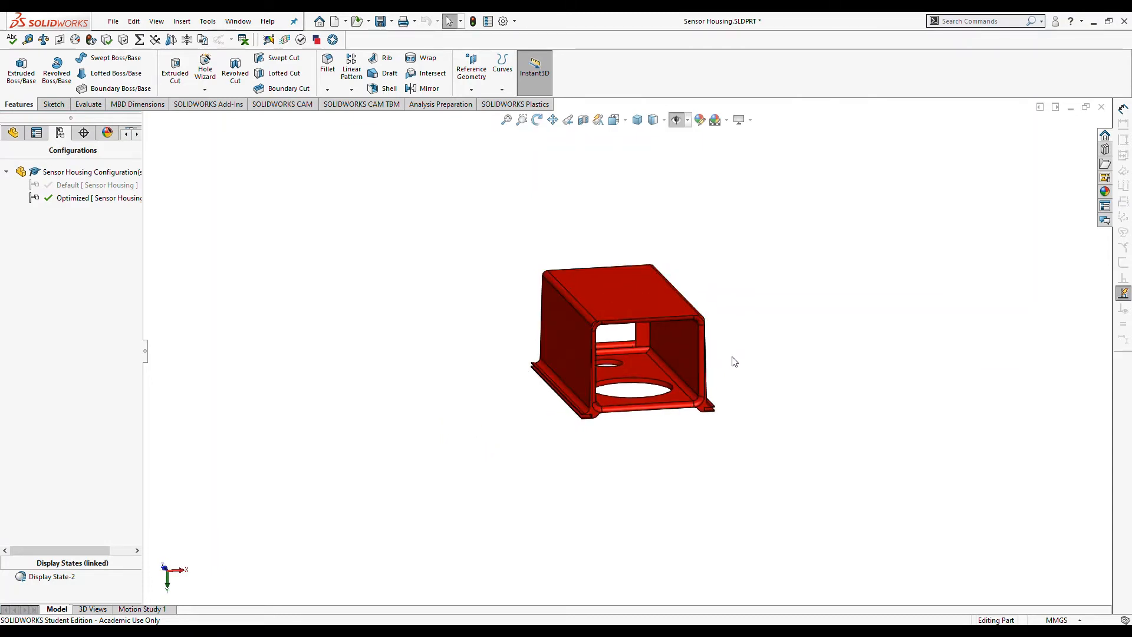
middle_drag(734, 361, 764, 371)
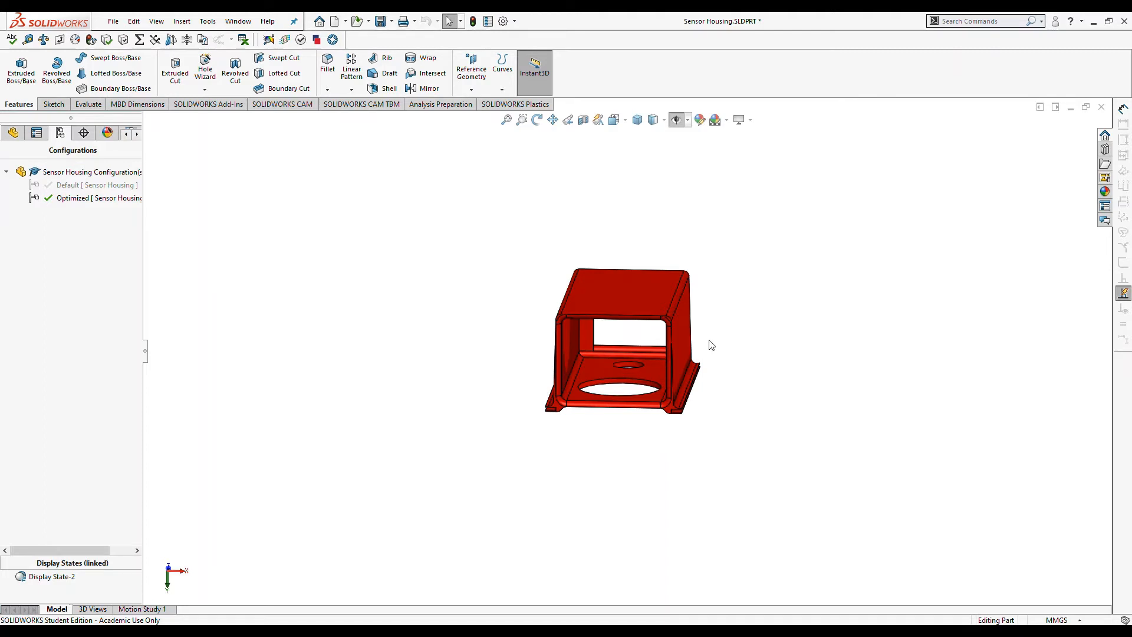
Inspect the Optimized housing's open front and both side flanges, and show the part's feature list
middle_drag(725, 351, 727, 347)
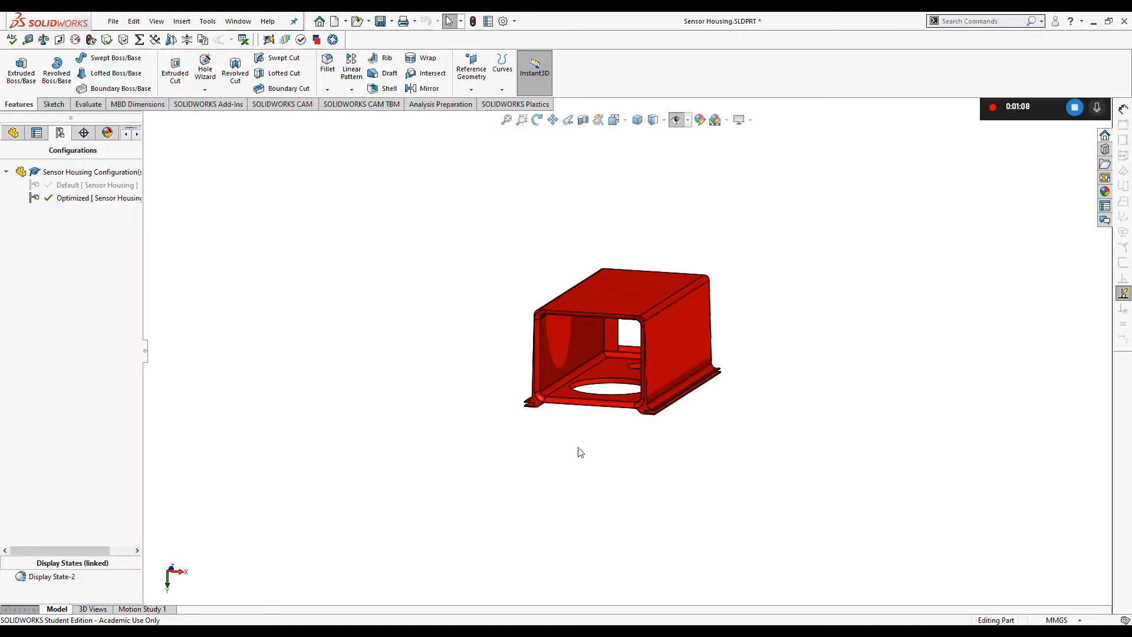
middle_drag(578, 452, 542, 468)
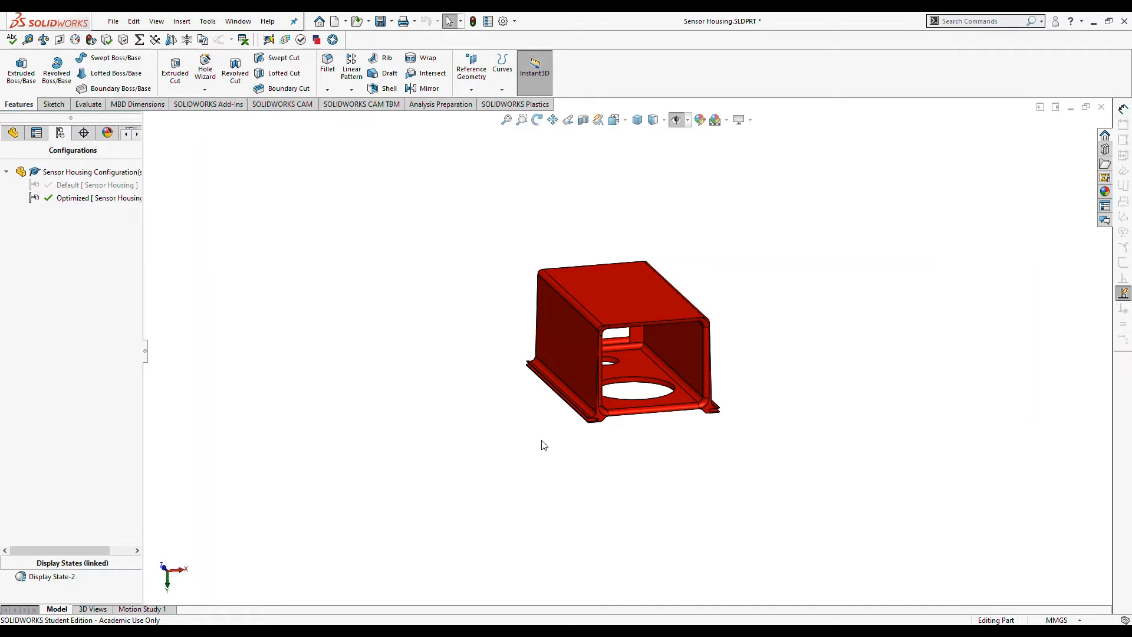
middle_drag(543, 444, 702, 495)
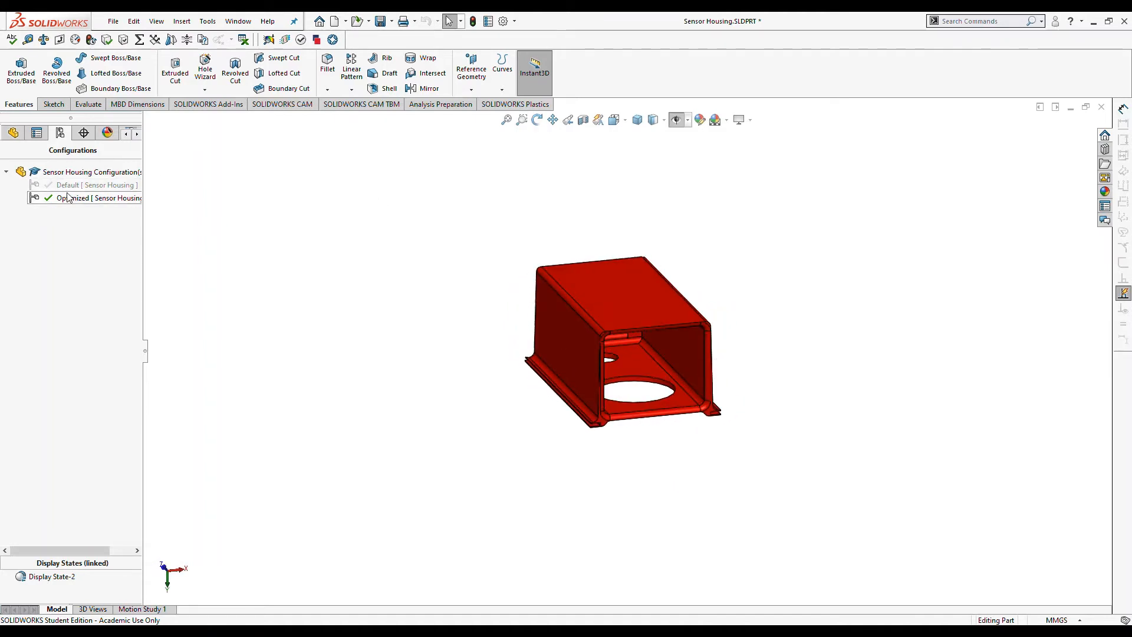
click(14, 133)
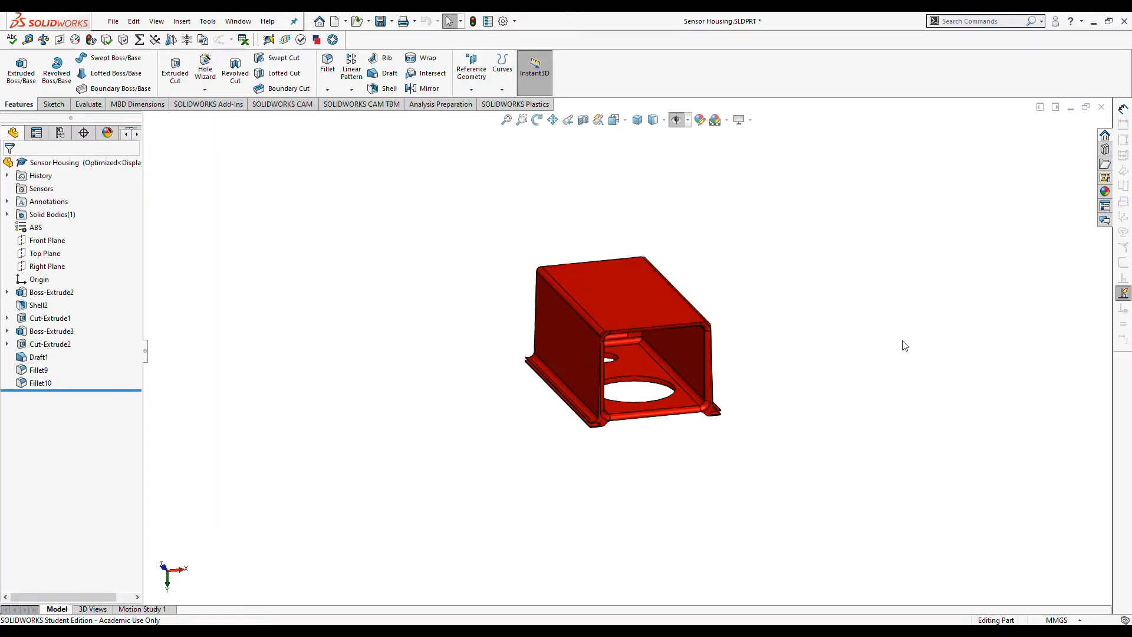
Activate the Default configuration to compare its sharp edges with the rounded design, and reactivate the Optimized configuration
click(59, 132)
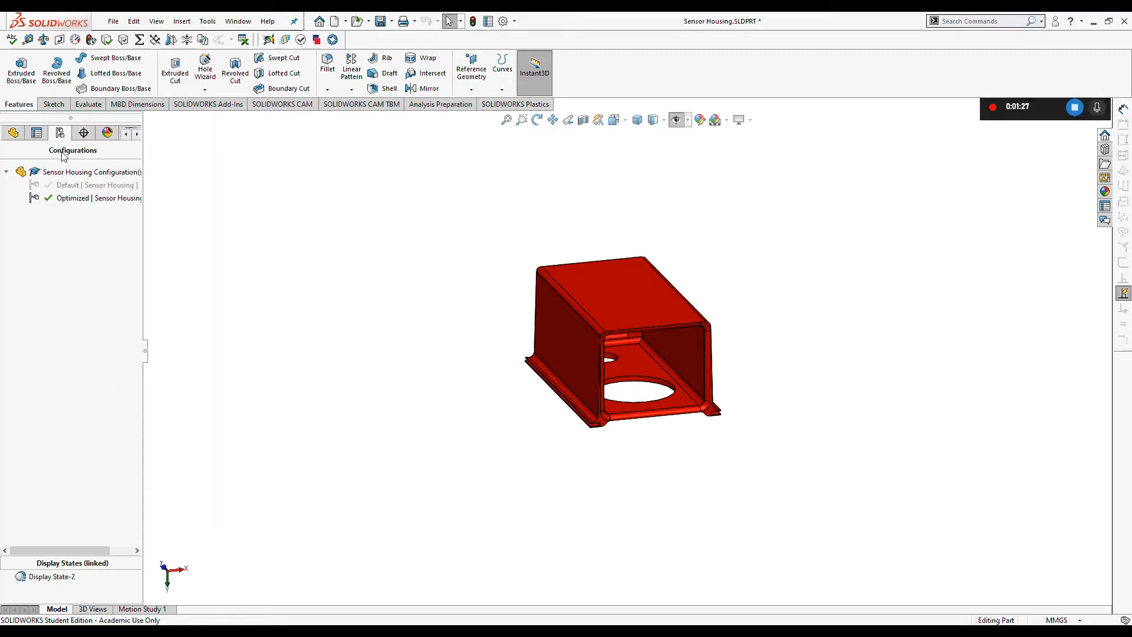
double_click(63, 186)
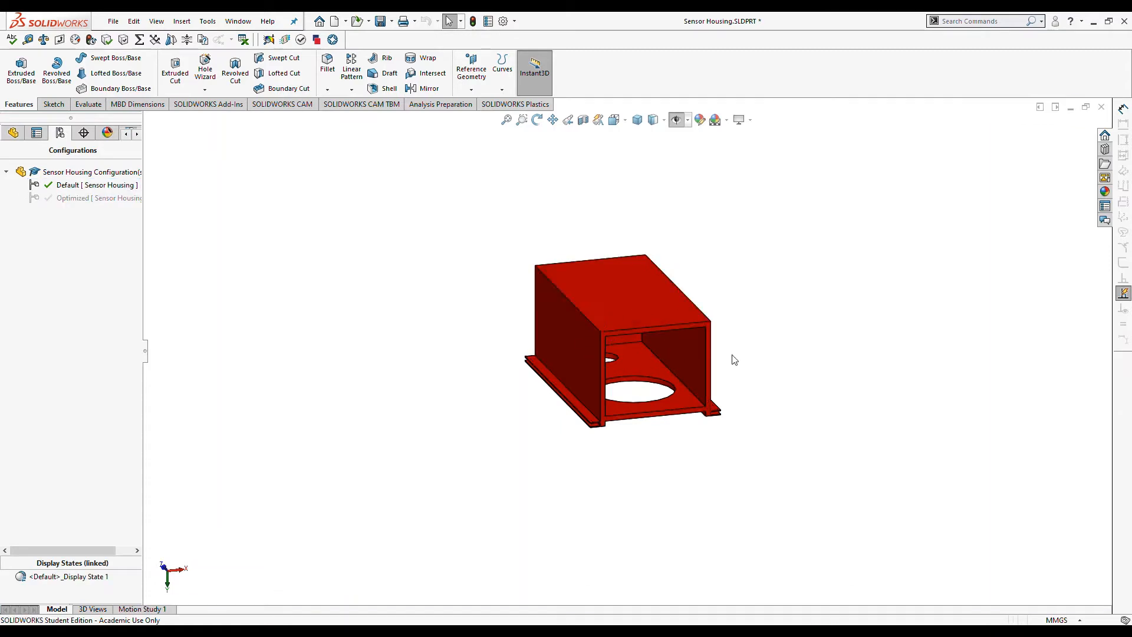
mouse_move(734, 357)
middle_down()
mouse_move(746, 265)
mouse_move(657, 311)
mouse_move(781, 356)
mouse_move(758, 371)
mouse_move(787, 367)
mouse_move(731, 367)
mouse_move(771, 364)
mouse_move(745, 366)
middle_up()
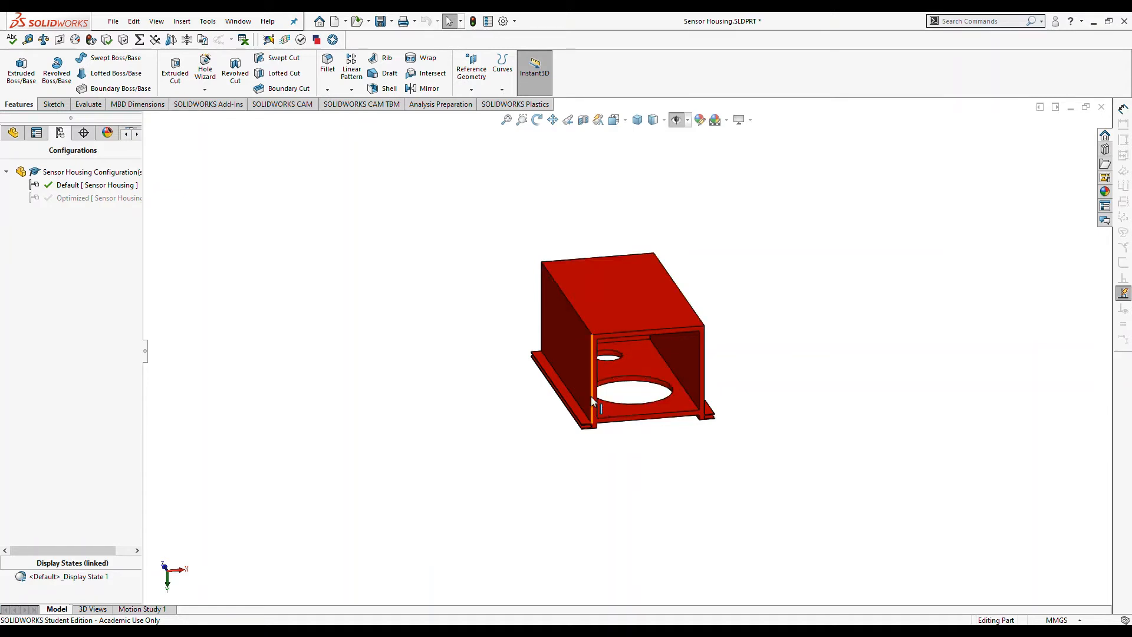
click(71, 199)
double_click(71, 199)
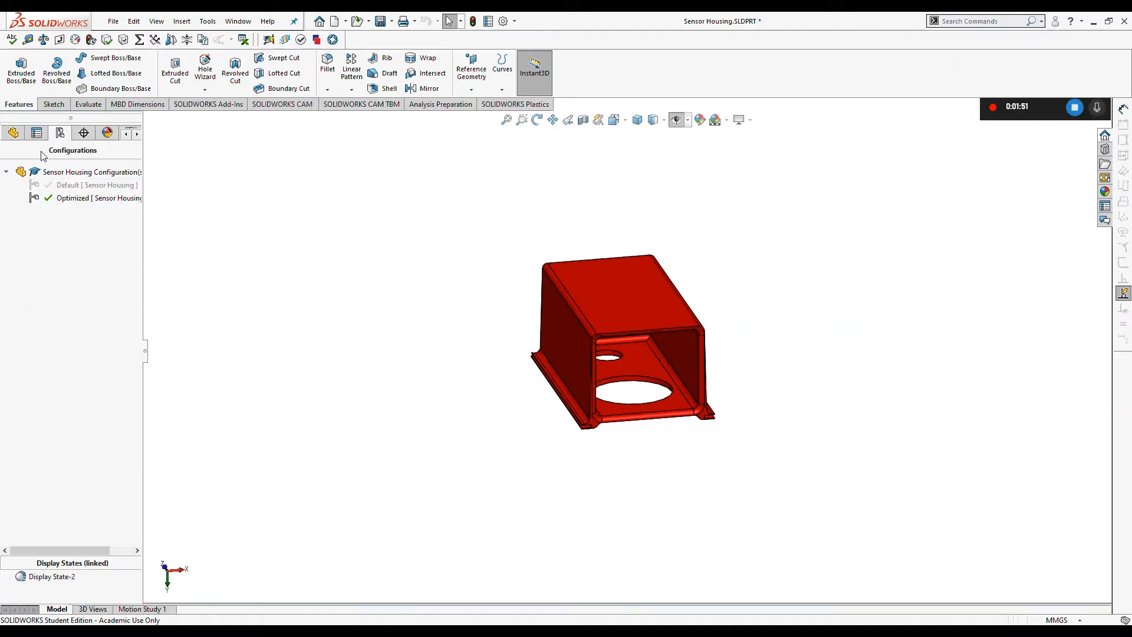
Show the Optimized configuration's features and examine the drafted walls, filleted opening edges and rounded flange joints up close
click(13, 132)
scroll(738, 400, down, 3)
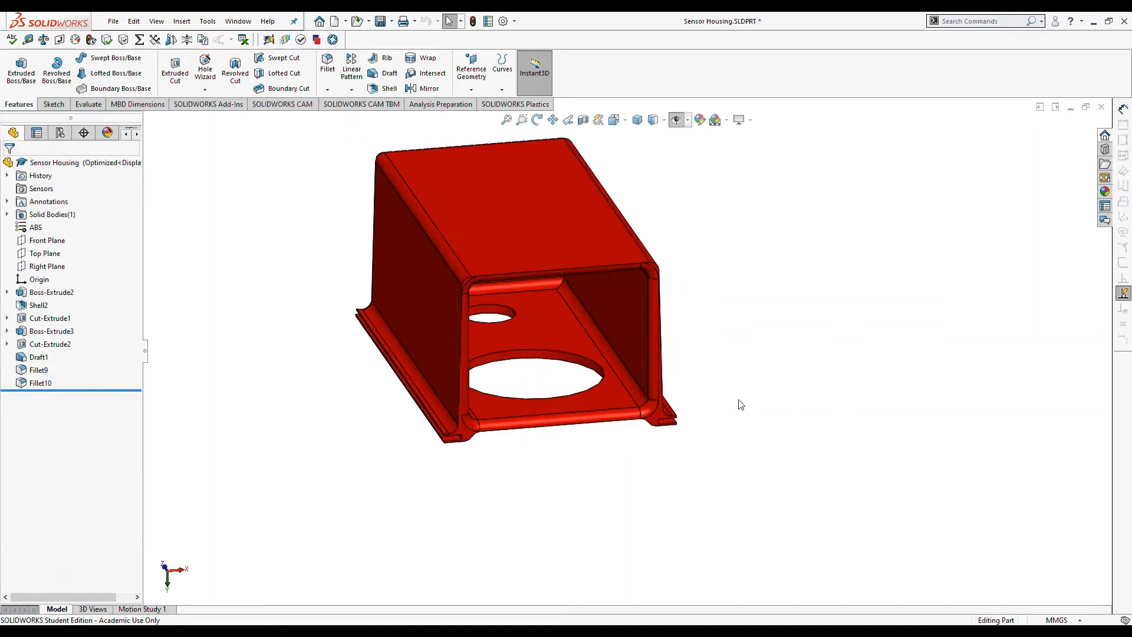
mouse_move(738, 399)
middle_down()
mouse_move(726, 390)
mouse_move(845, 391)
mouse_move(790, 384)
mouse_move(803, 359)
mouse_move(769, 376)
mouse_move(752, 366)
middle_up()
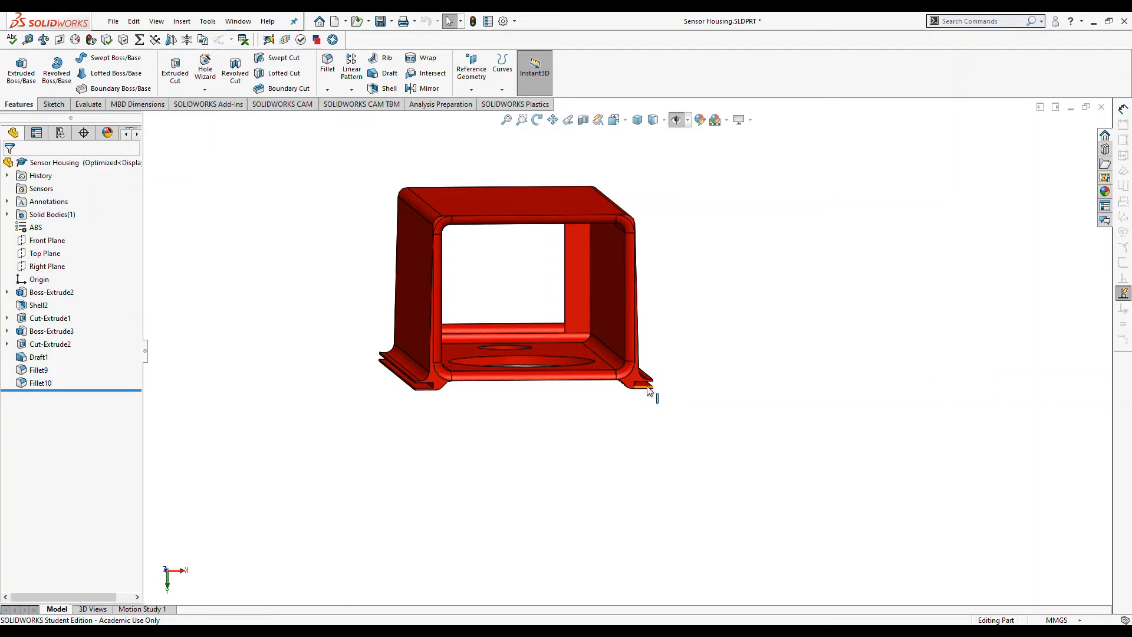
middle_drag(798, 406, 827, 435)
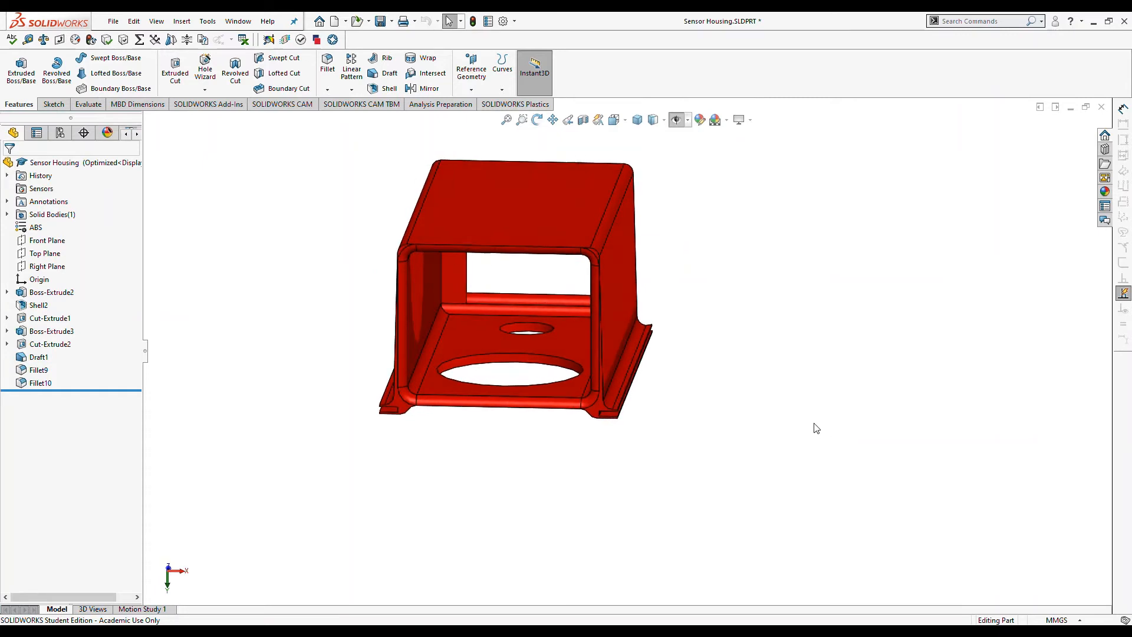
scroll(491, 406, up, 2)
scroll(396, 417, down, 2)
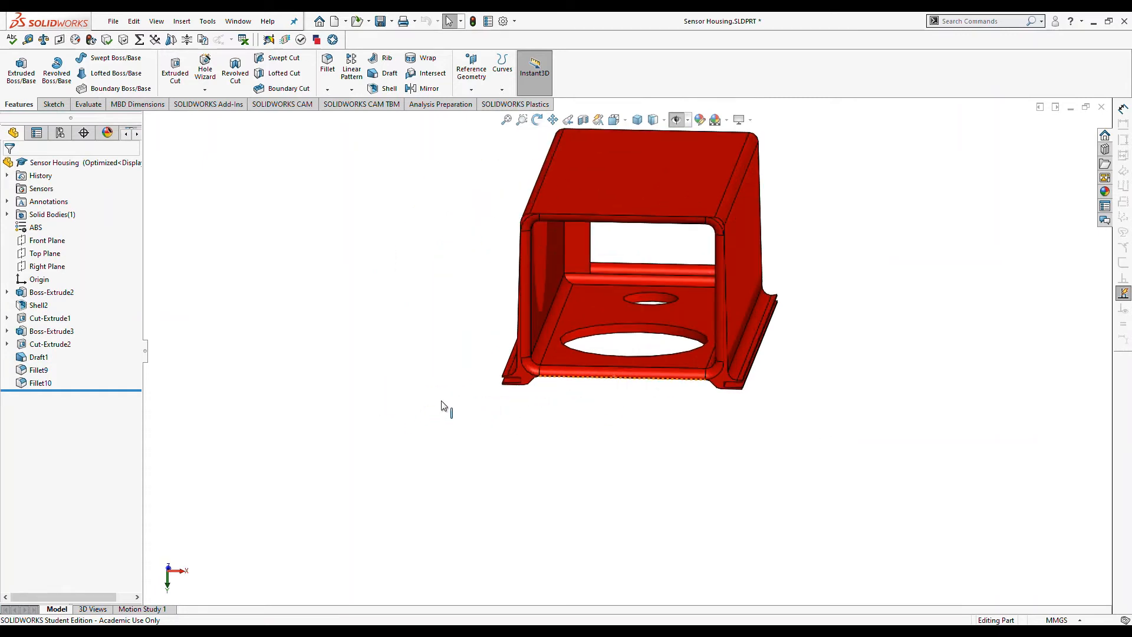
scroll(539, 376, down, 2)
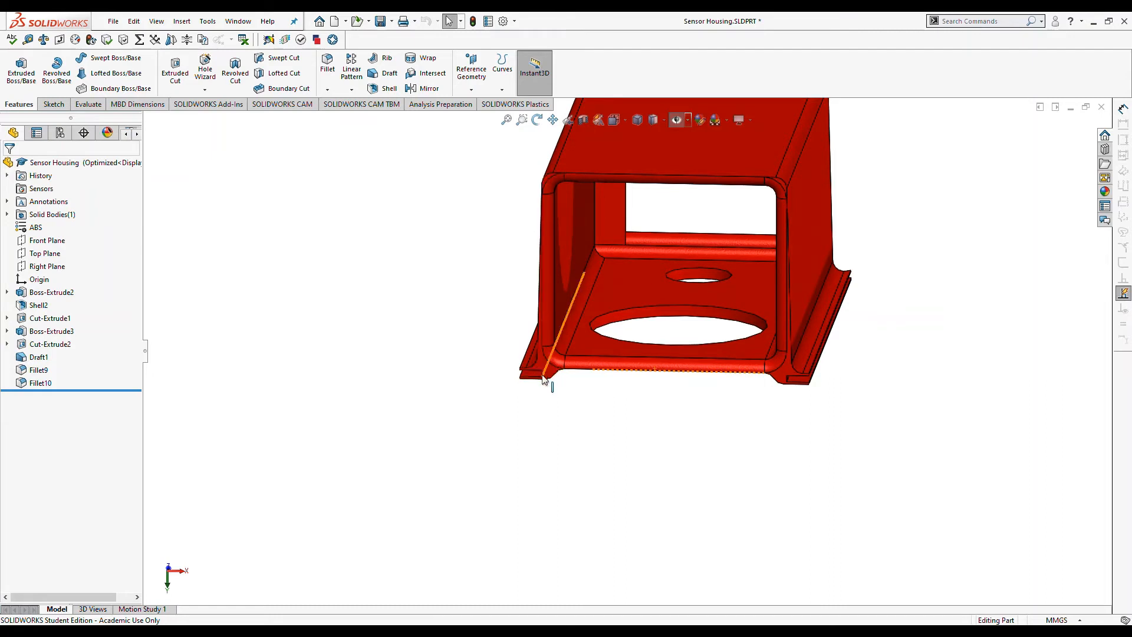
scroll(723, 346, up, 2)
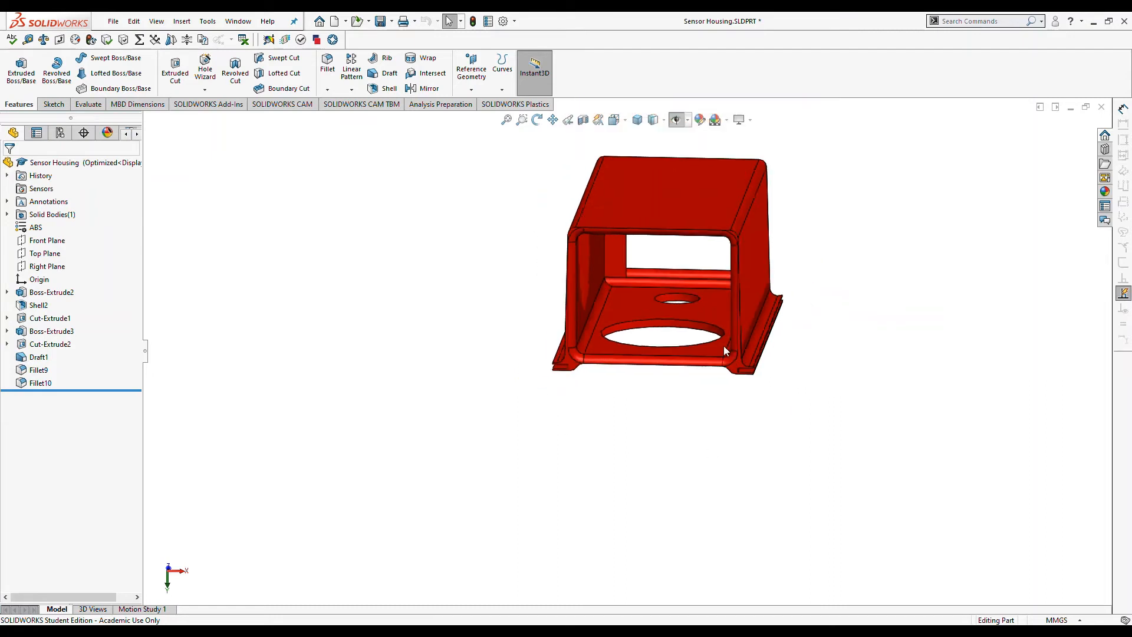
middle_drag(697, 260, 784, 336)
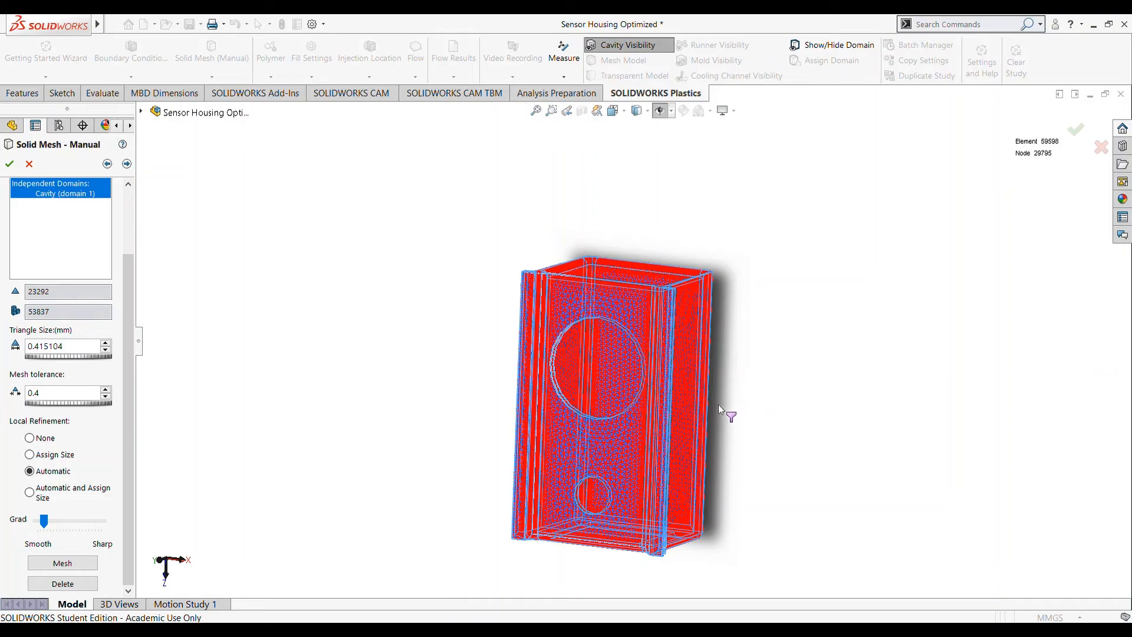
Examine the optimized housing's solid mesh around the large circular hole and along the rounded corners of the open rim
scroll(613, 328, down, 8)
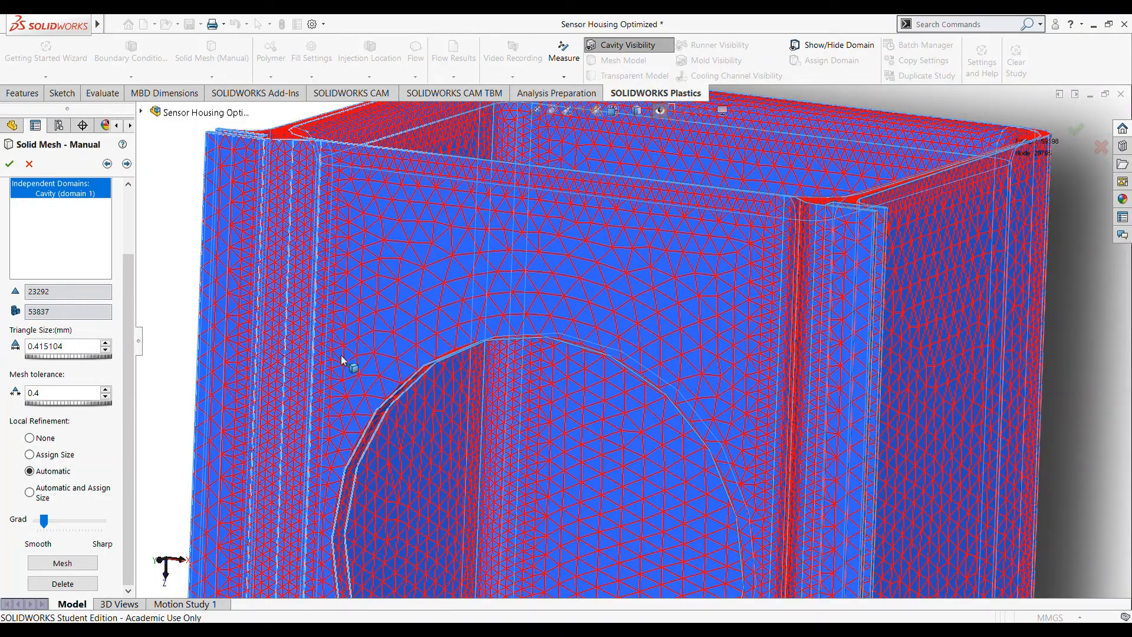
scroll(397, 260, up, 3)
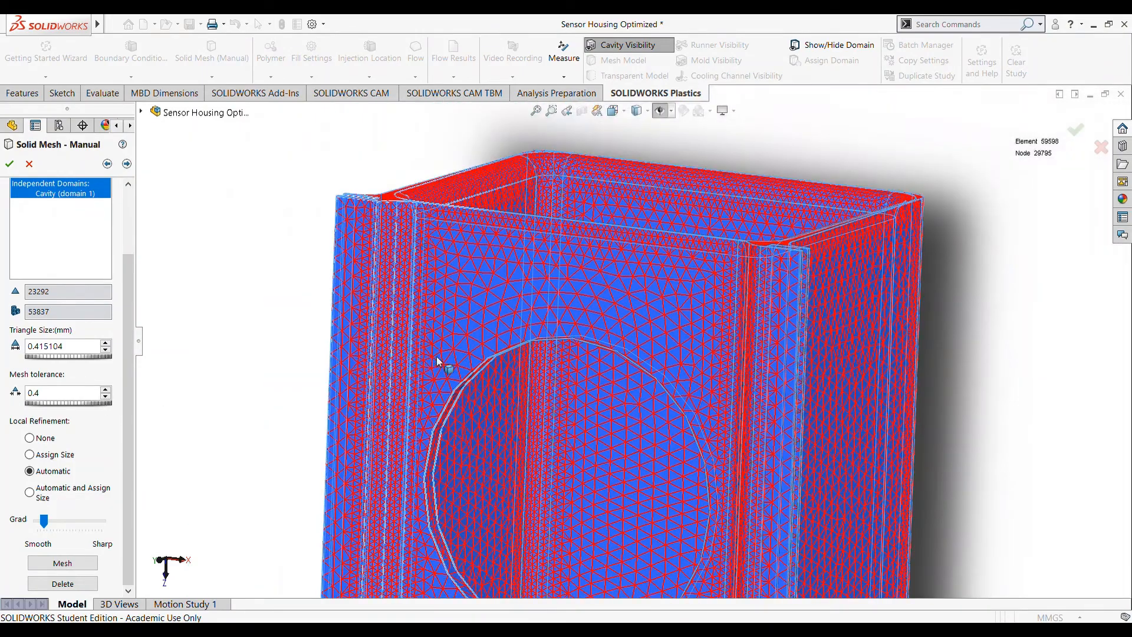
scroll(631, 263, up, 3)
middle_drag(571, 190, 595, 279)
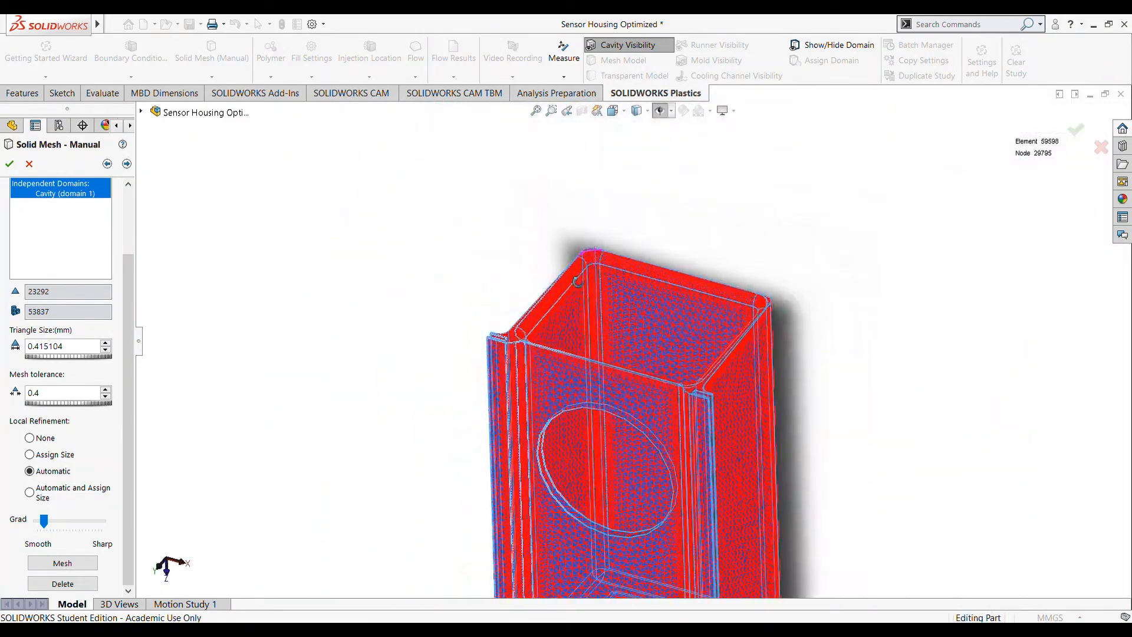
scroll(596, 279, down, 5)
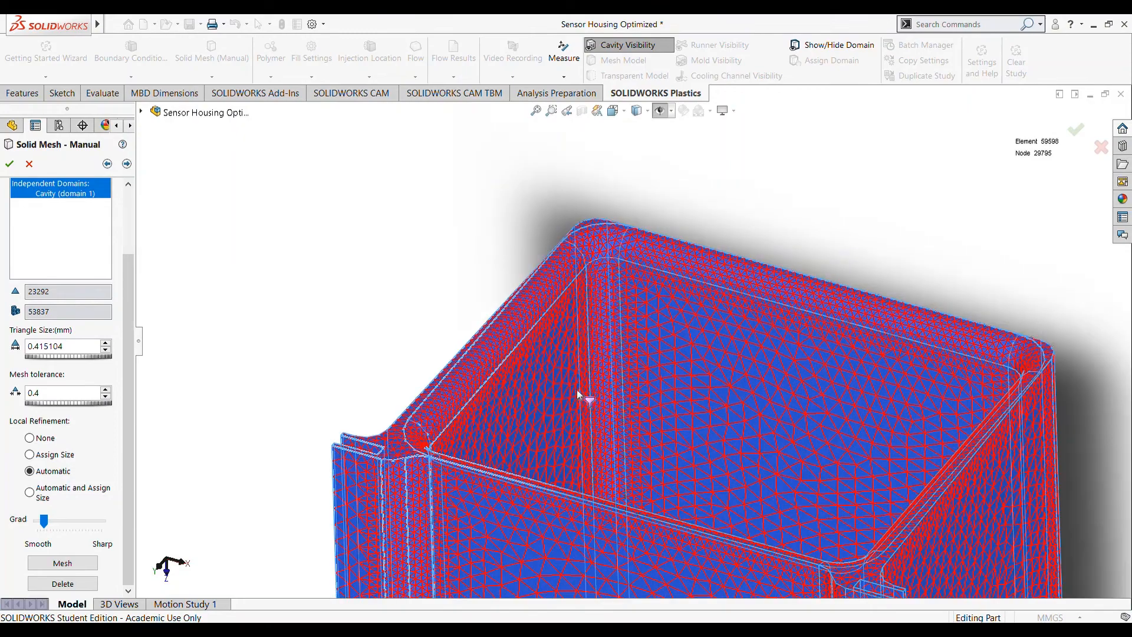
scroll(590, 293, down, 2)
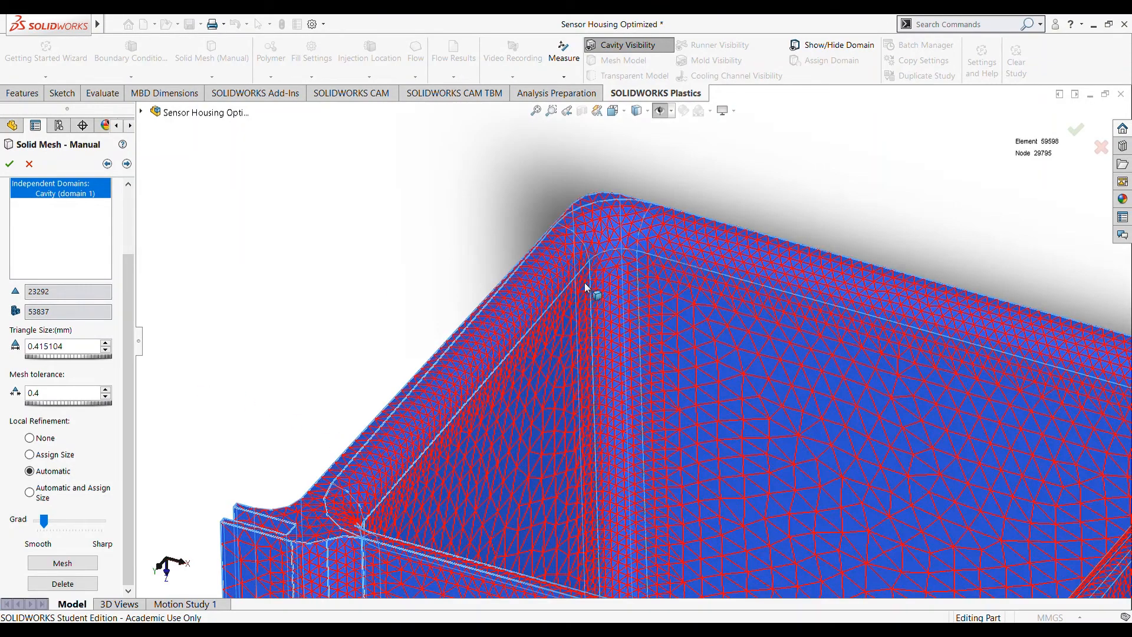
scroll(641, 297, up, 5)
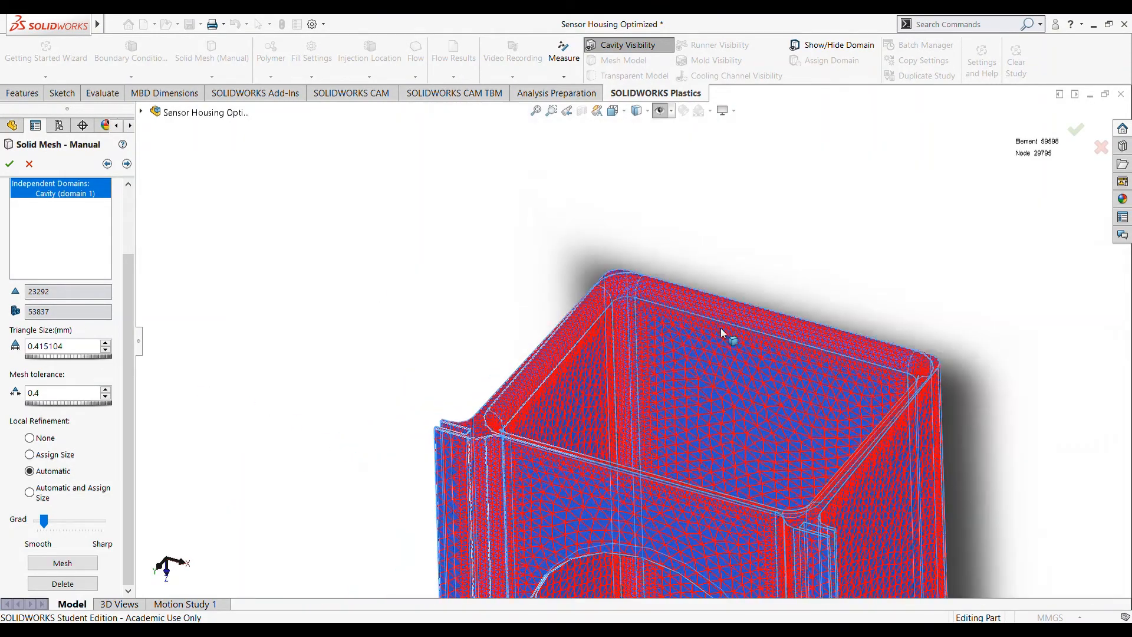
scroll(625, 307, up, 4)
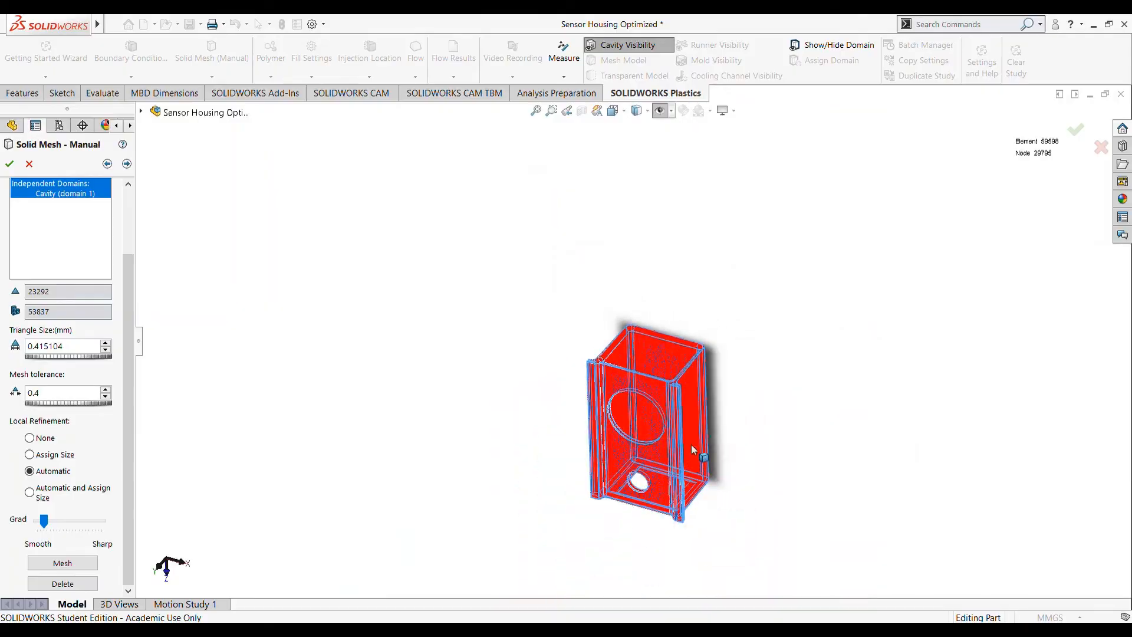
Examine the mesh refinement along the side flanges and across the face surrounding the large hole
scroll(639, 415, down, 6)
middle_drag(659, 402, 458, 348)
scroll(470, 263, down, 2)
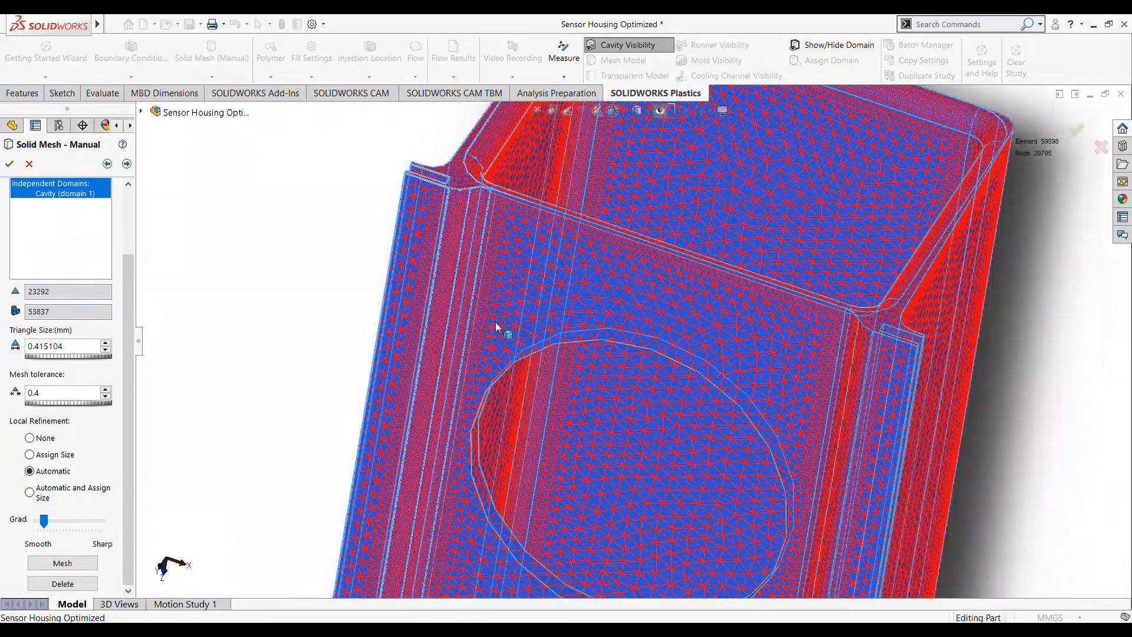
scroll(504, 327, up, 2)
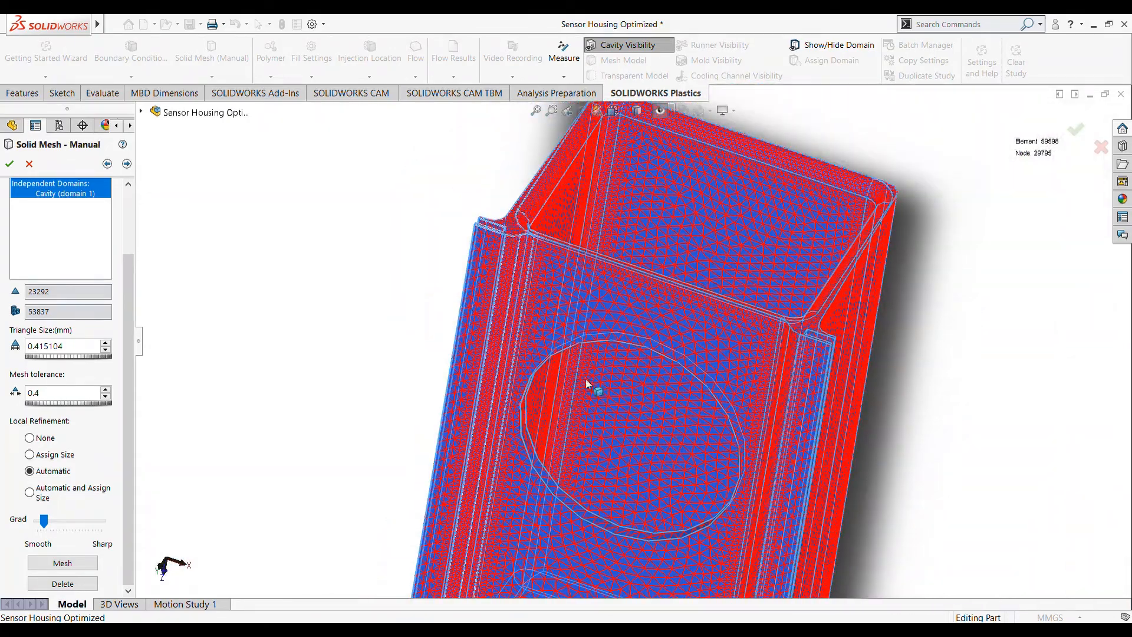
scroll(587, 384, up, 3)
mouse_move(647, 455)
middle_down()
mouse_move(833, 392)
mouse_move(745, 440)
mouse_move(748, 348)
mouse_move(571, 476)
middle_up()
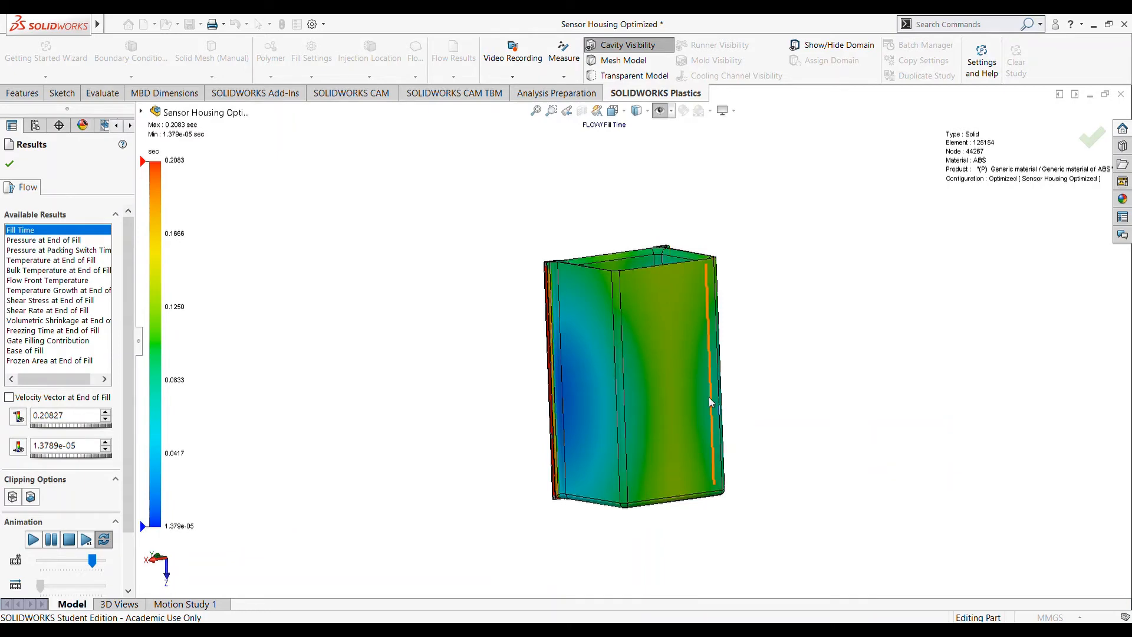
Inspect the optimized housing's Fill Time result on the outer walls and around the open end
middle_drag(757, 401, 636, 321)
scroll(636, 321, down, 8)
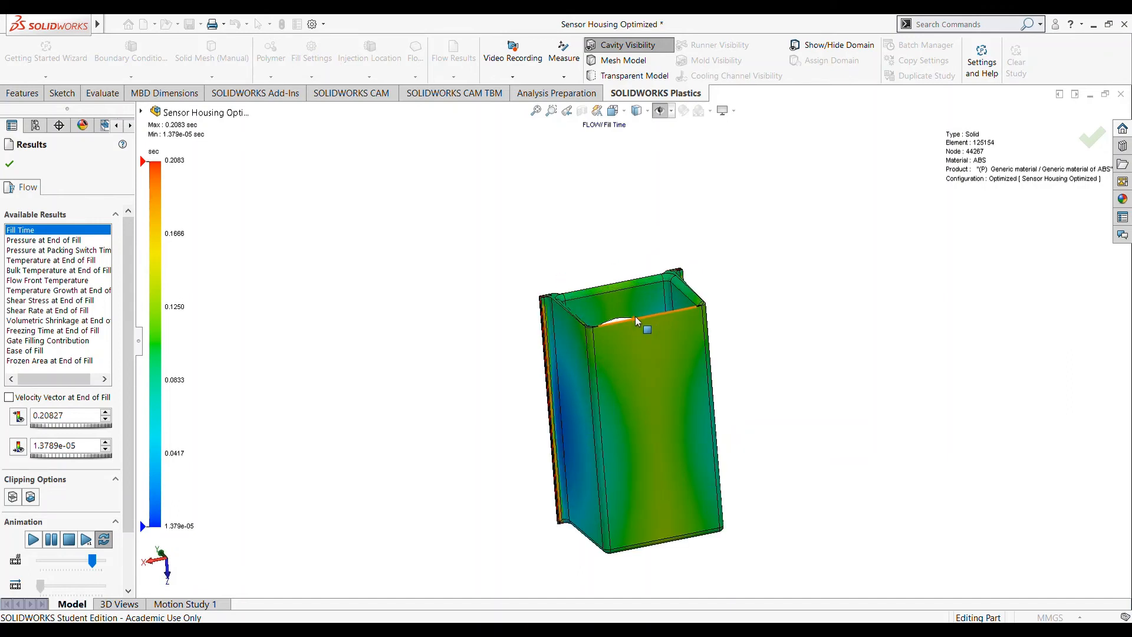
scroll(614, 504, up, 5)
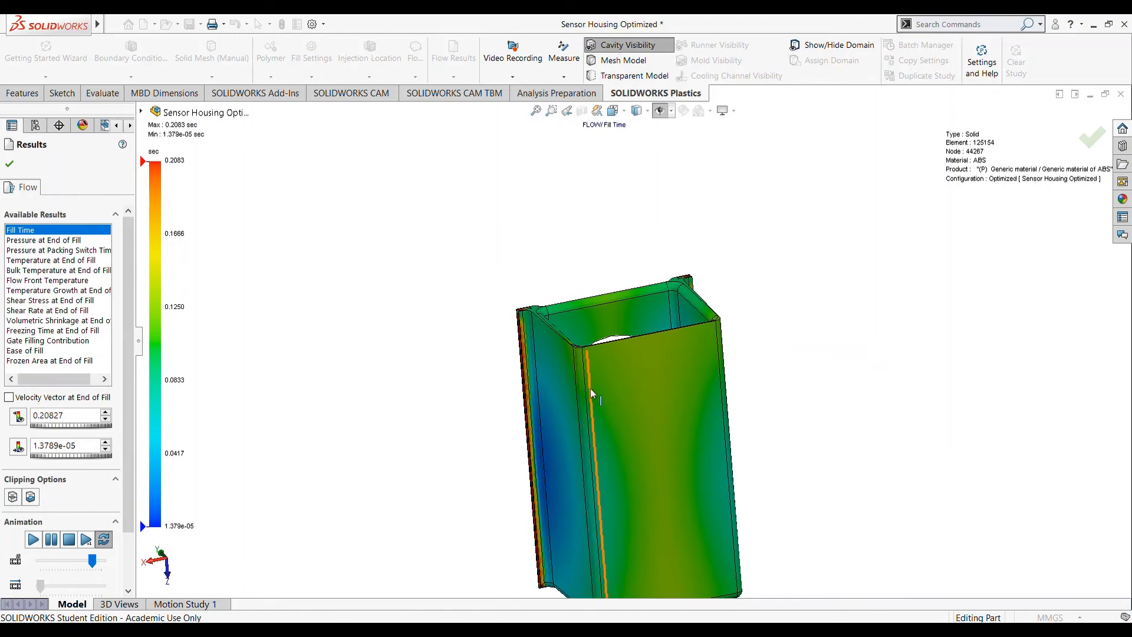
Examine the Fill Time result on the flanged face, focusing on the outer flange edges and the two circular holes
middle_drag(632, 394, 798, 339)
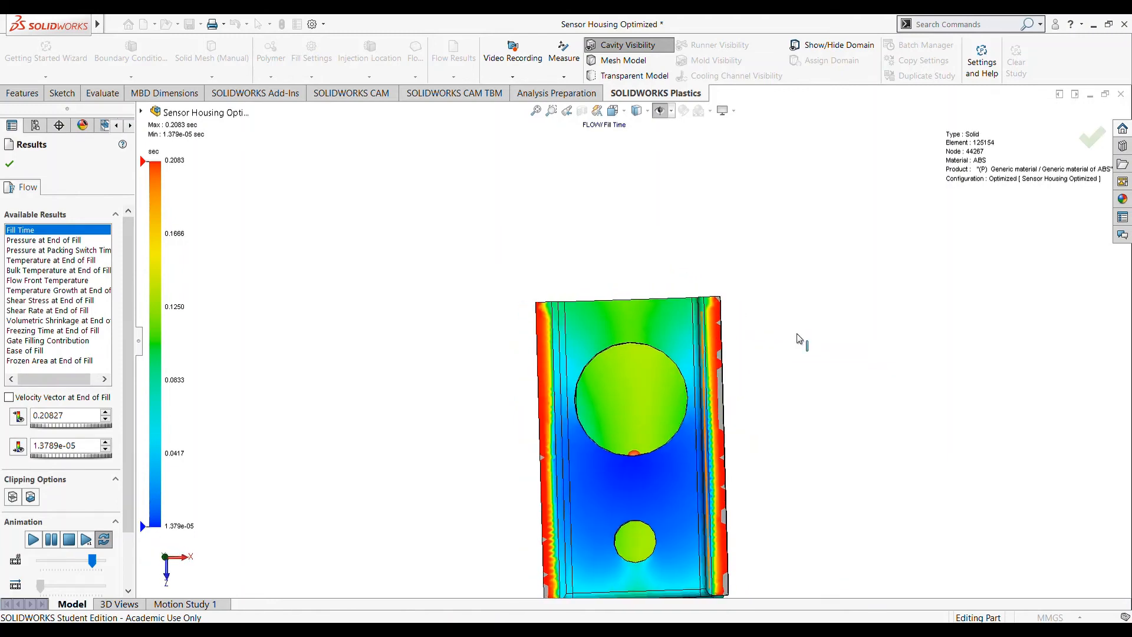
scroll(723, 312, down, 3)
scroll(723, 312, down, 2)
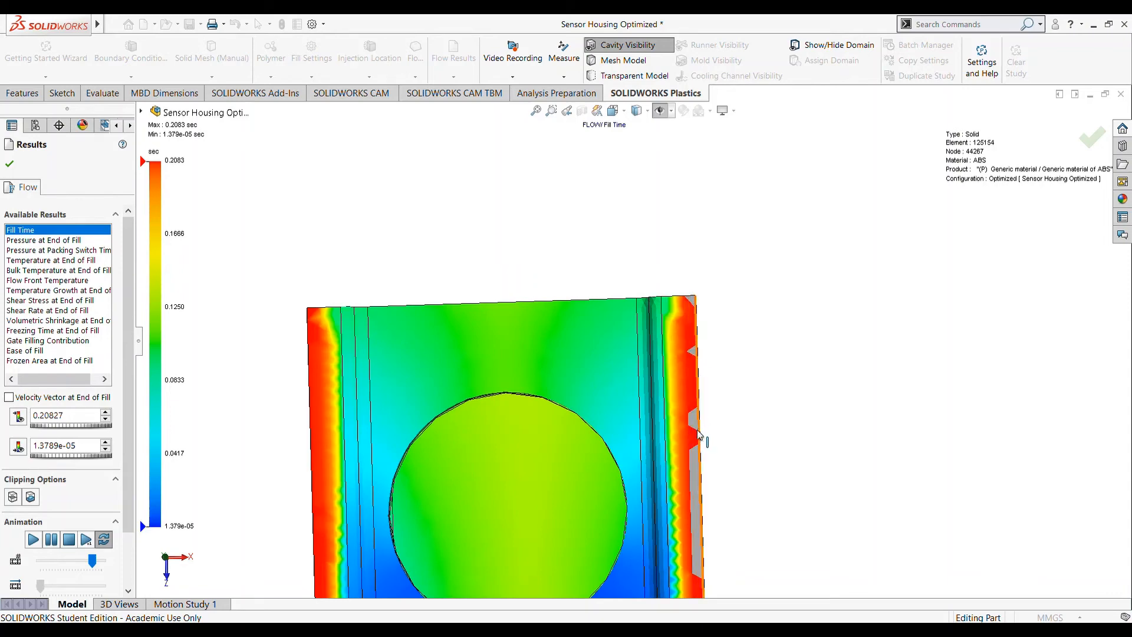
scroll(693, 407, up, 2)
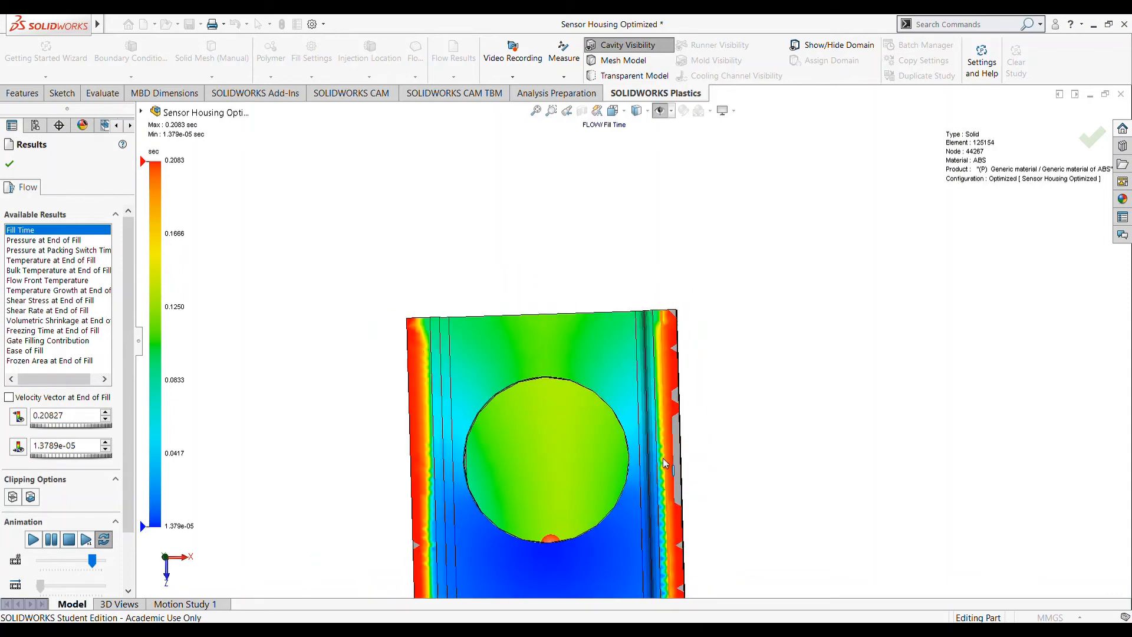
scroll(654, 512, up, 3)
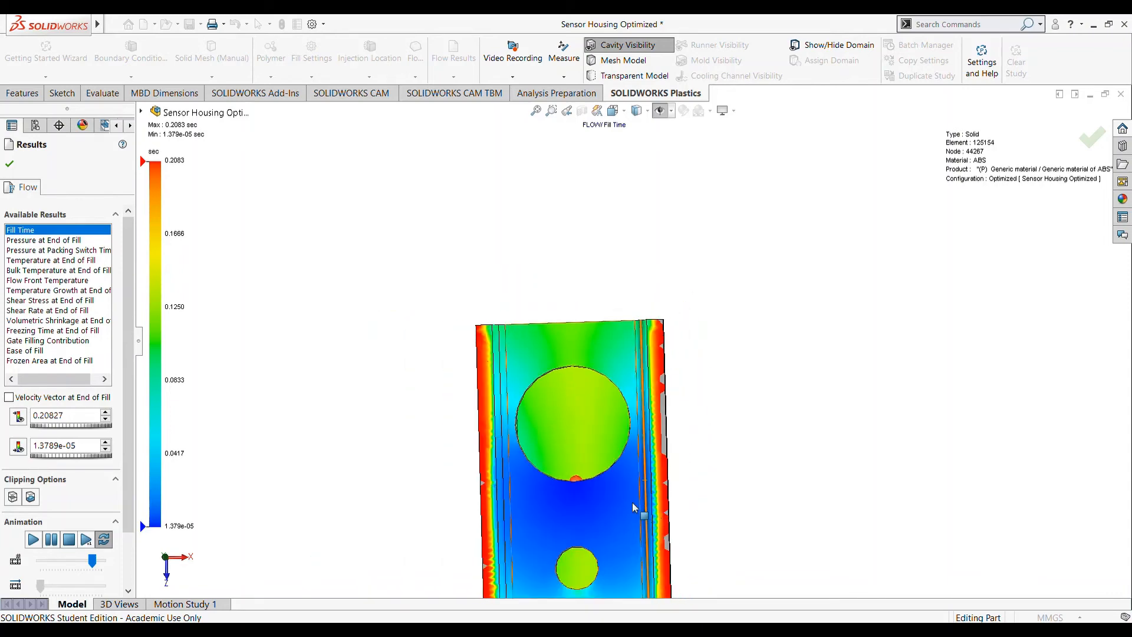
scroll(542, 466, down, 2)
scroll(543, 465, down, 1)
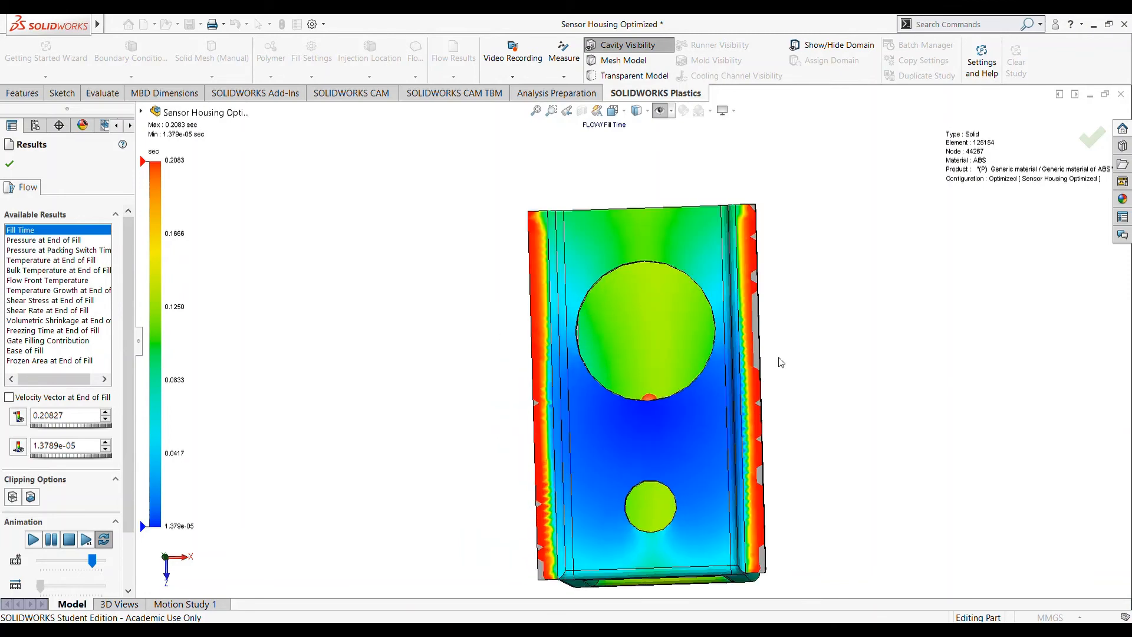
middle_drag(761, 369, 746, 391)
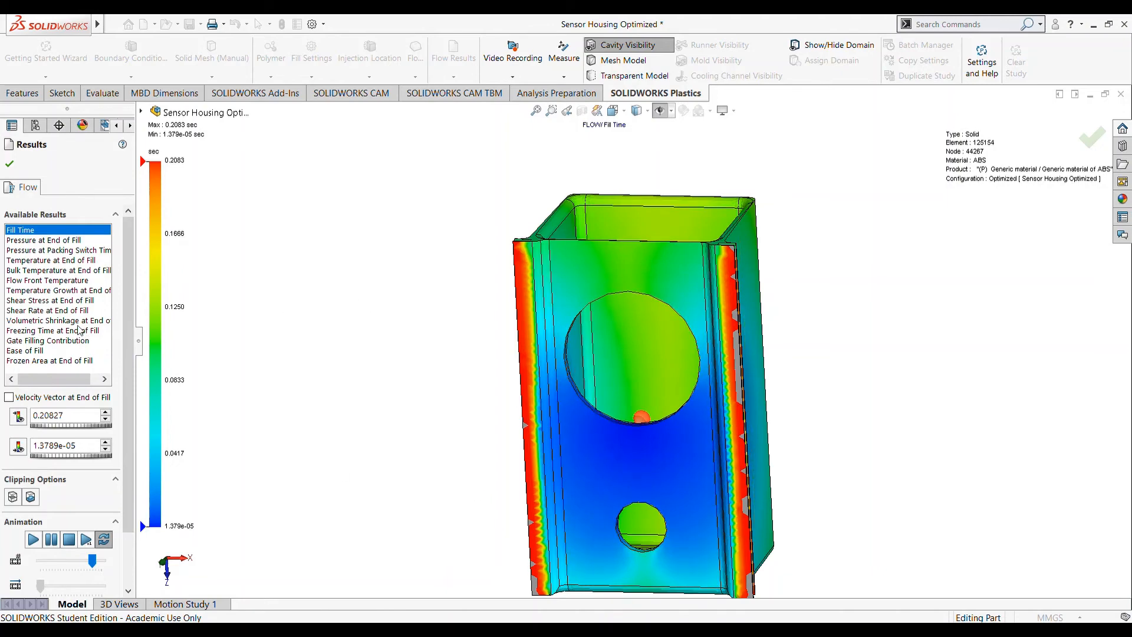
Display the Volumetric Shrinkage at End of Fill result and inspect it on the optimized housing from several angles
click(45, 322)
middle_drag(825, 426, 742, 372)
middle_drag(632, 373, 655, 383)
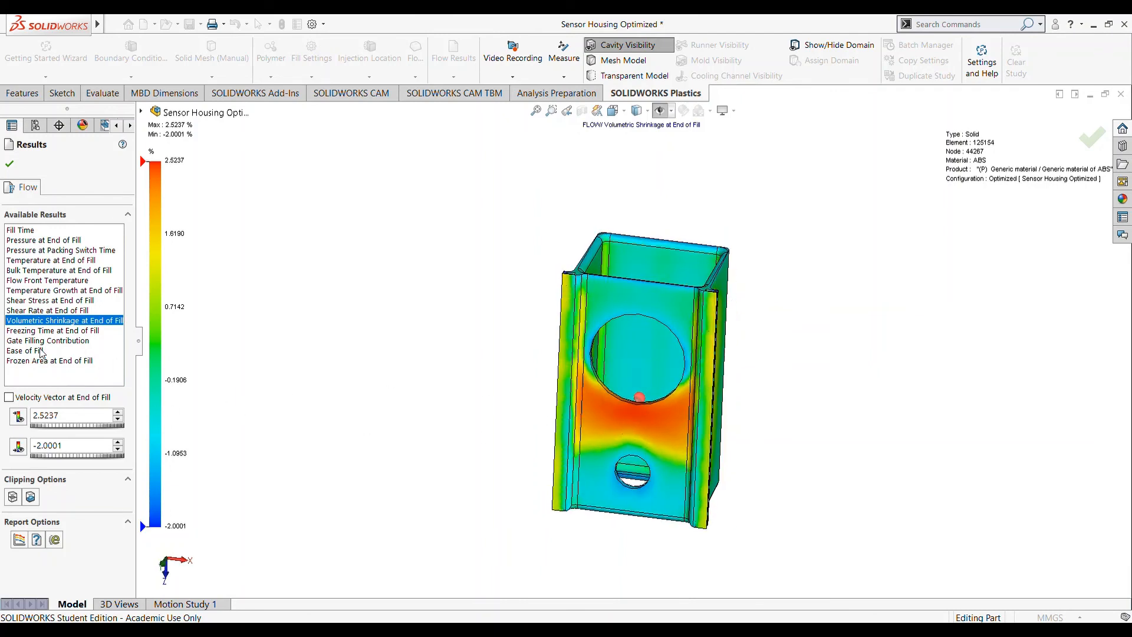
Display the Shear Stress at End of Fill result and inspect the side flanges, the circular holes and the outer walls
click(72, 302)
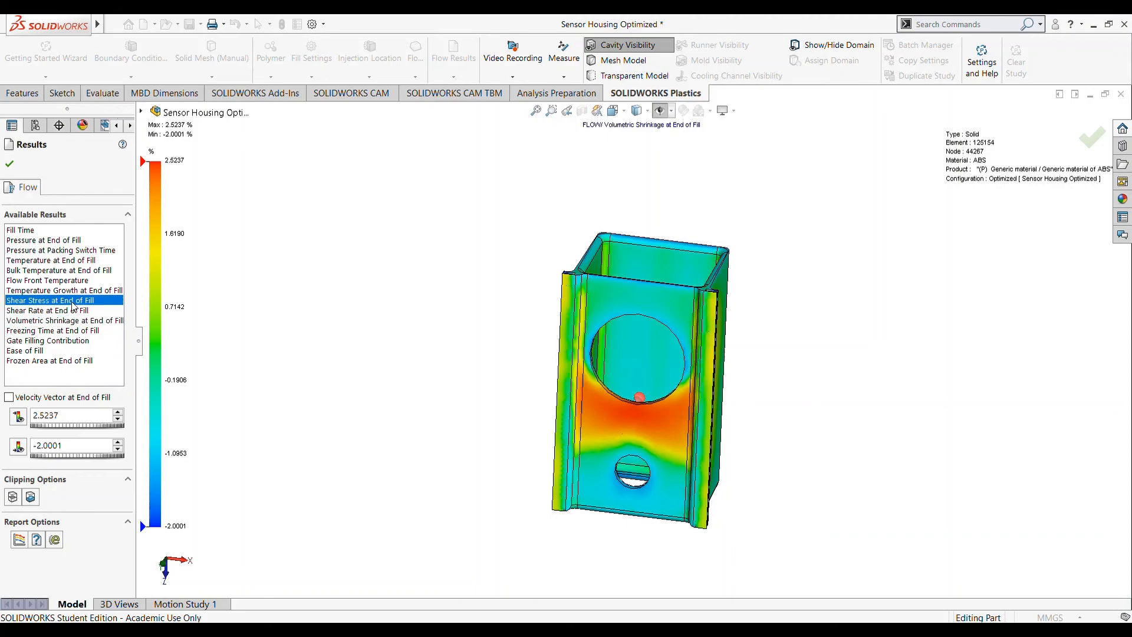
middle_drag(774, 360, 672, 330)
scroll(710, 335, down, 4)
middle_click(745, 360)
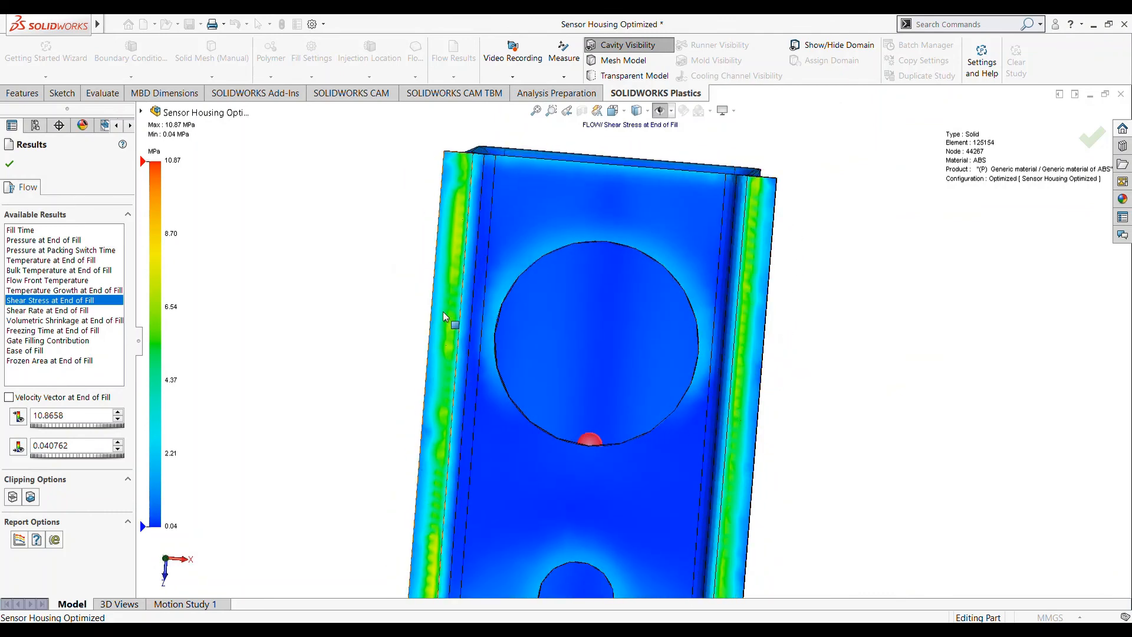
scroll(504, 281, up, 3)
middle_drag(841, 362, 652, 374)
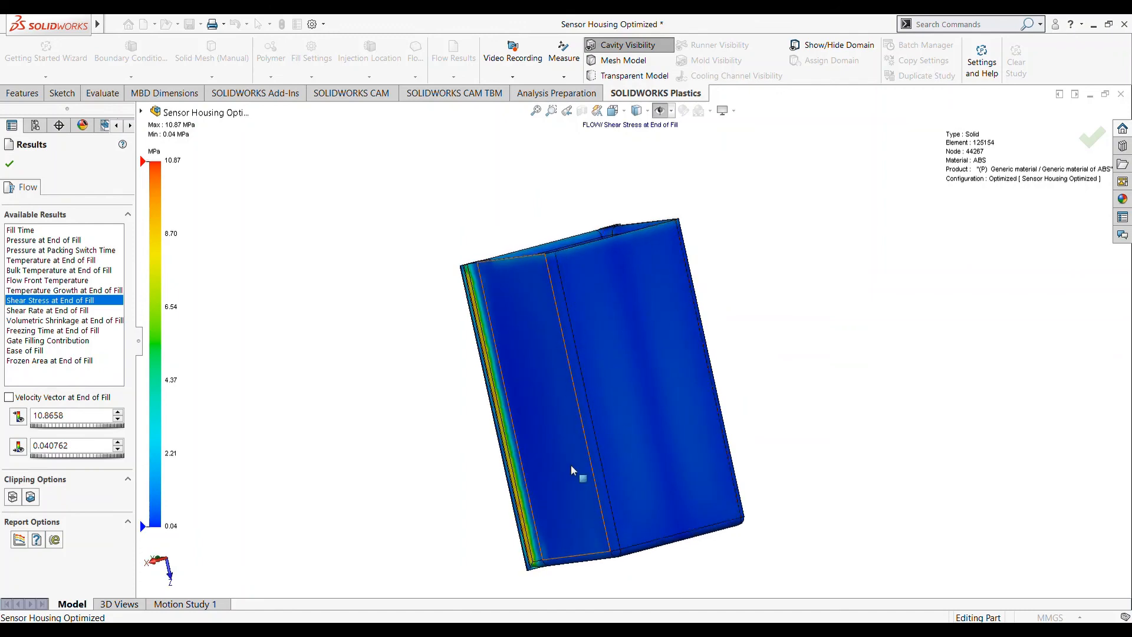
middle_drag(725, 385, 543, 381)
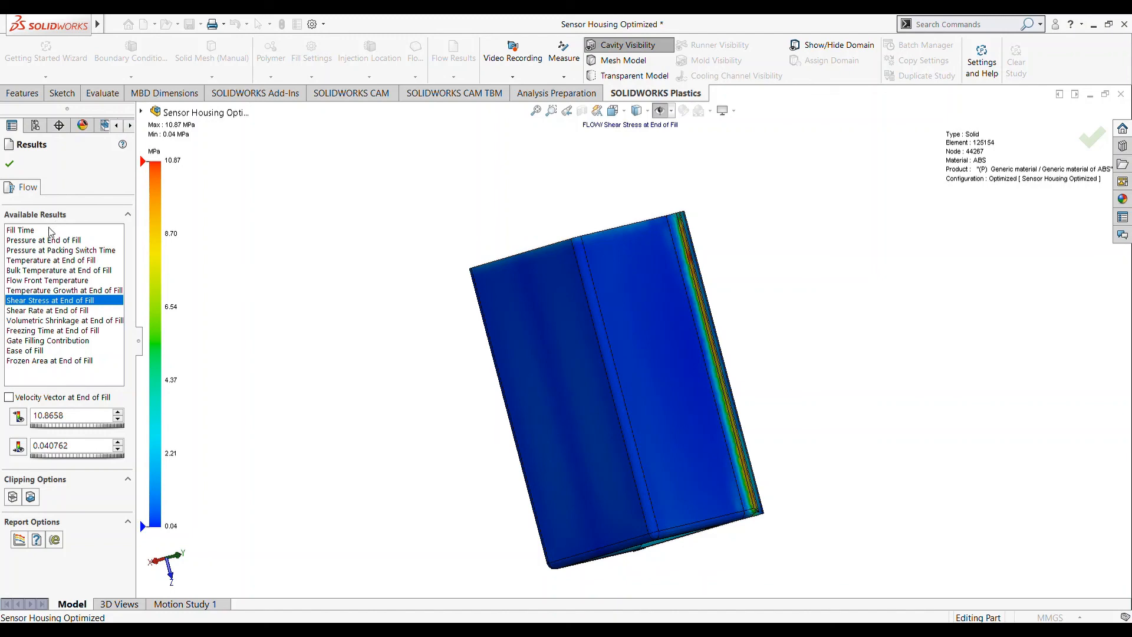
middle_drag(435, 334, 505, 393)
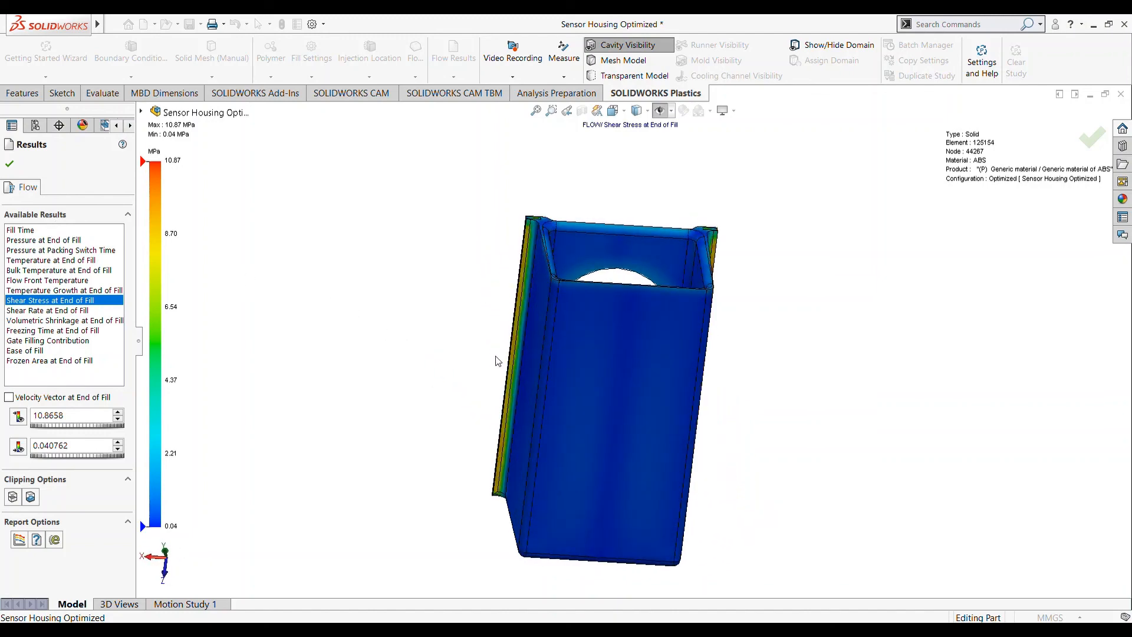